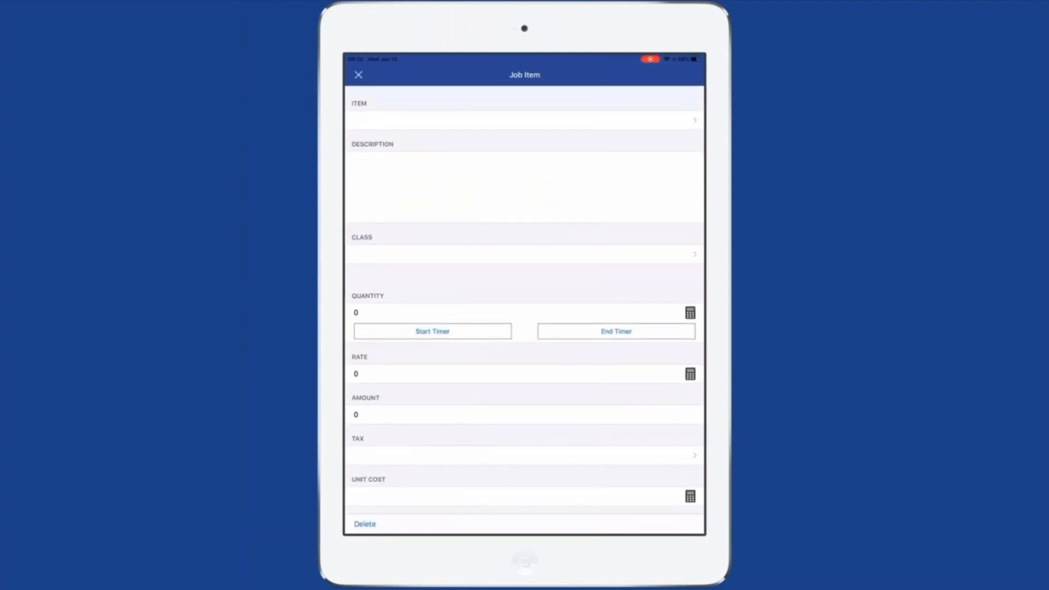
Step: Add the HVAC Inventory:HEPA Filter item to the job by searching for "Fil", and close the item
left_click(523, 121)
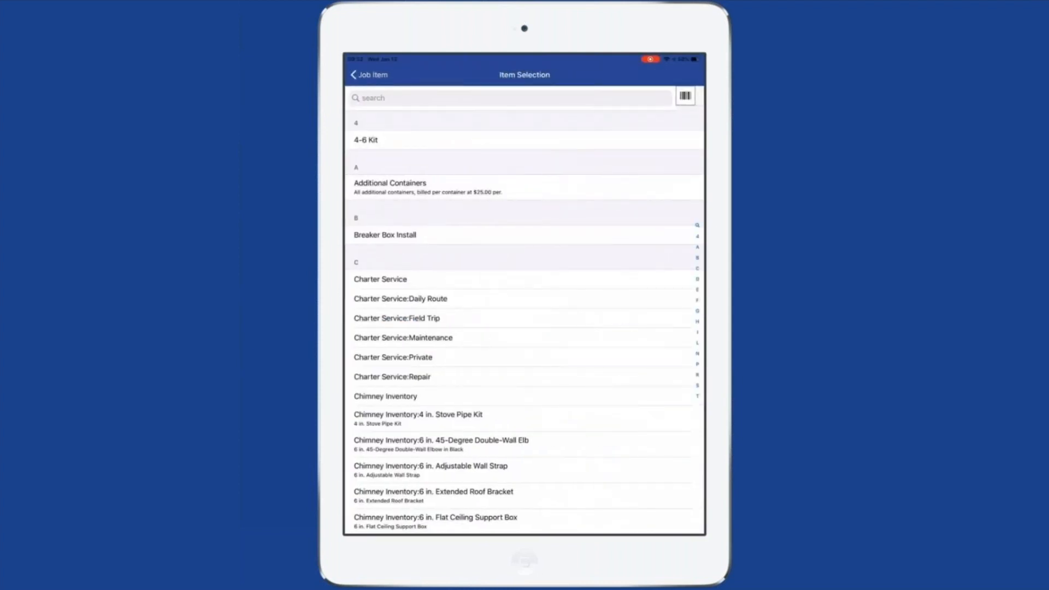
left_click(508, 99)
type("Fil")
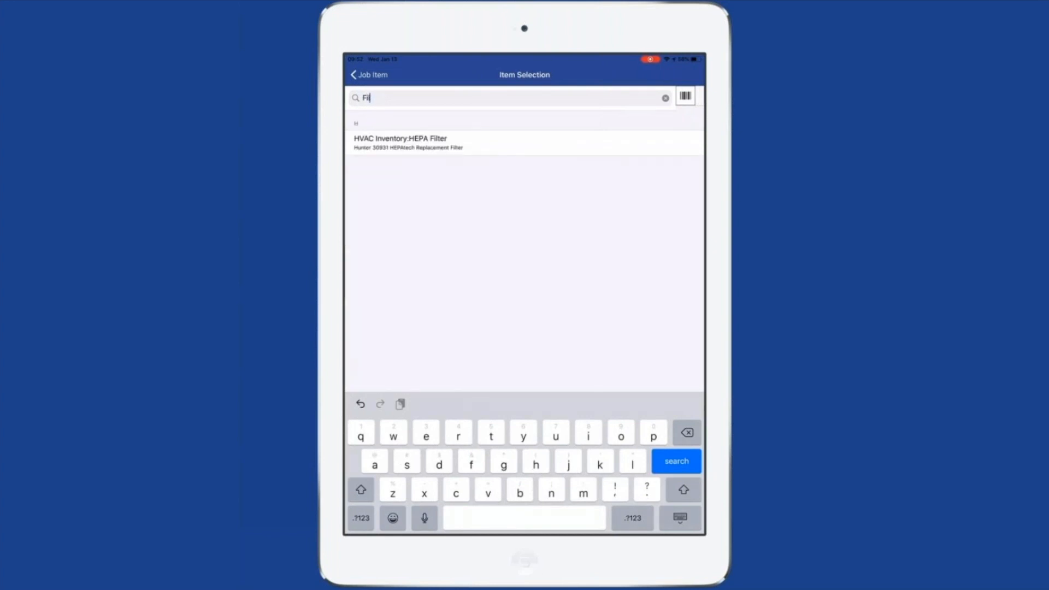
left_click(523, 143)
left_click(358, 75)
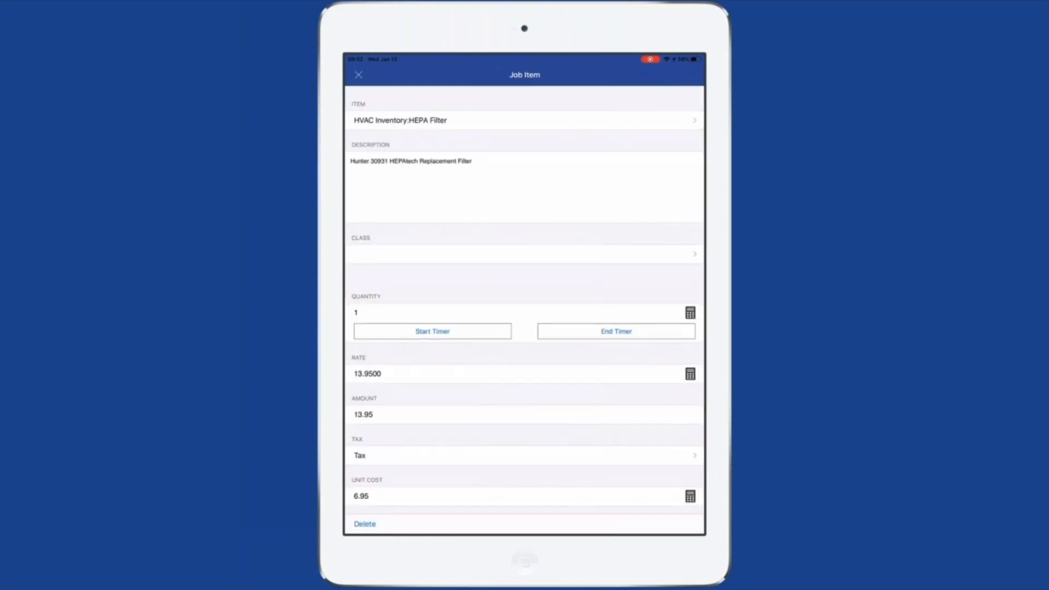
Step: Add the HVAC - Checklist - Custom form and check Electrical Connections, Limit Check and Thermostat Calibration for the first air handler/furnace unit
scroll(590, 327, "down", 2)
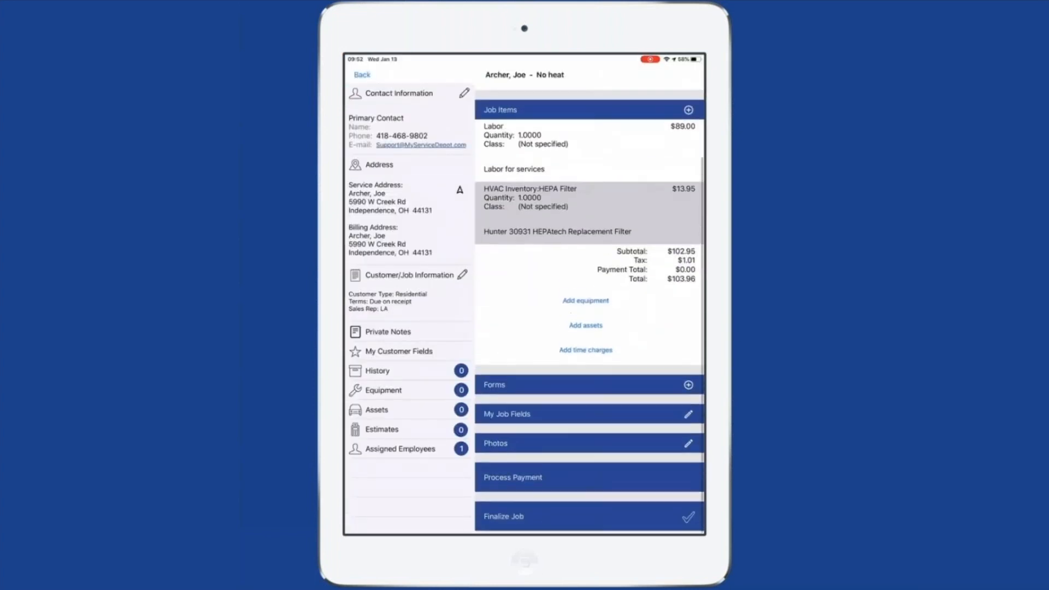
left_click(689, 387)
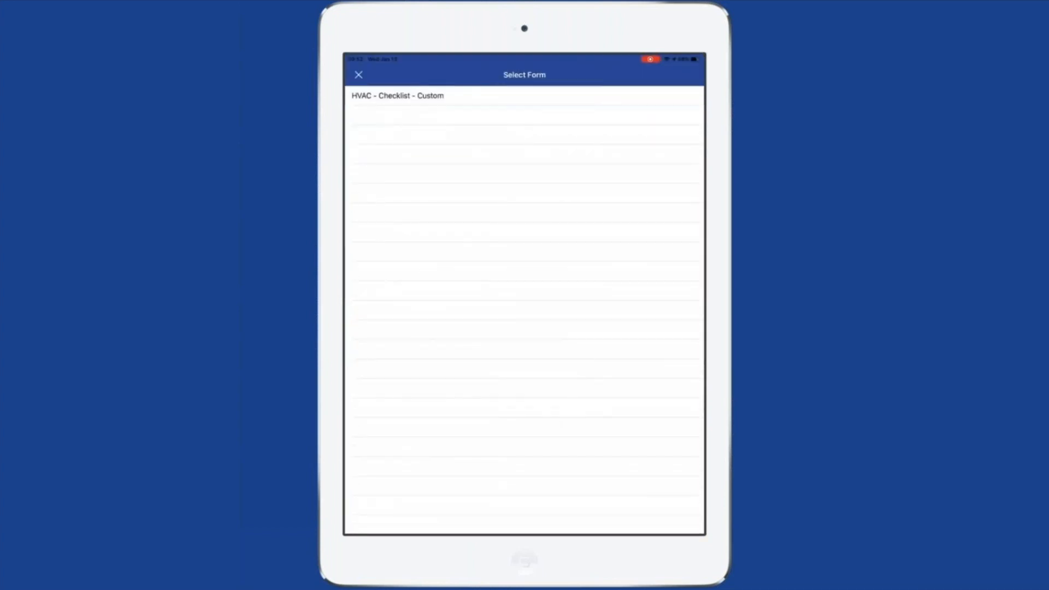
left_click(397, 95)
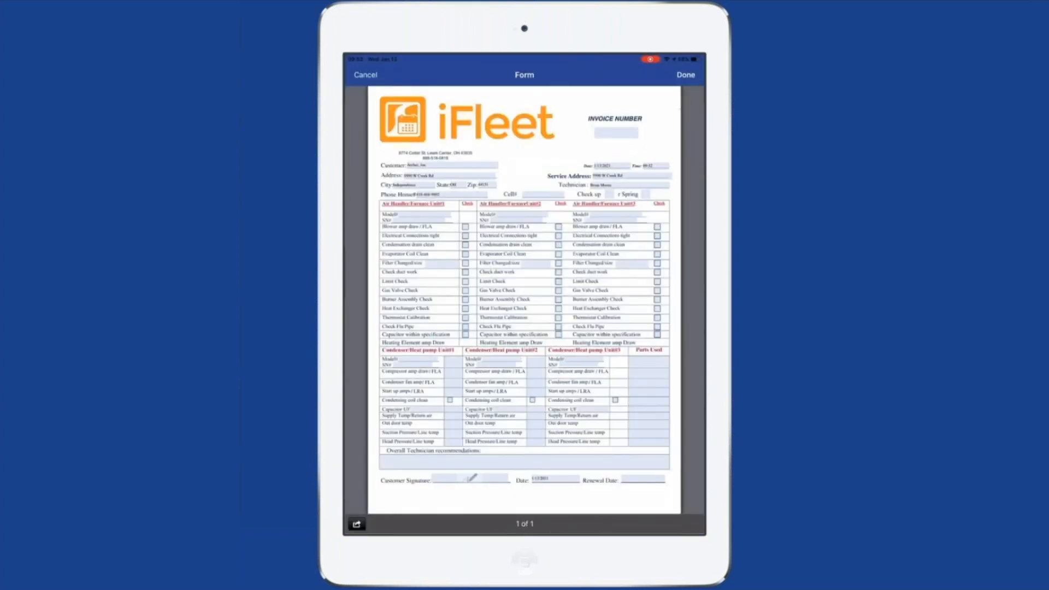
left_click(466, 236)
left_click(466, 281)
left_click(465, 318)
Step: Add a handwritten customer signature to the checklist form and save the form to the job
left_click(471, 479)
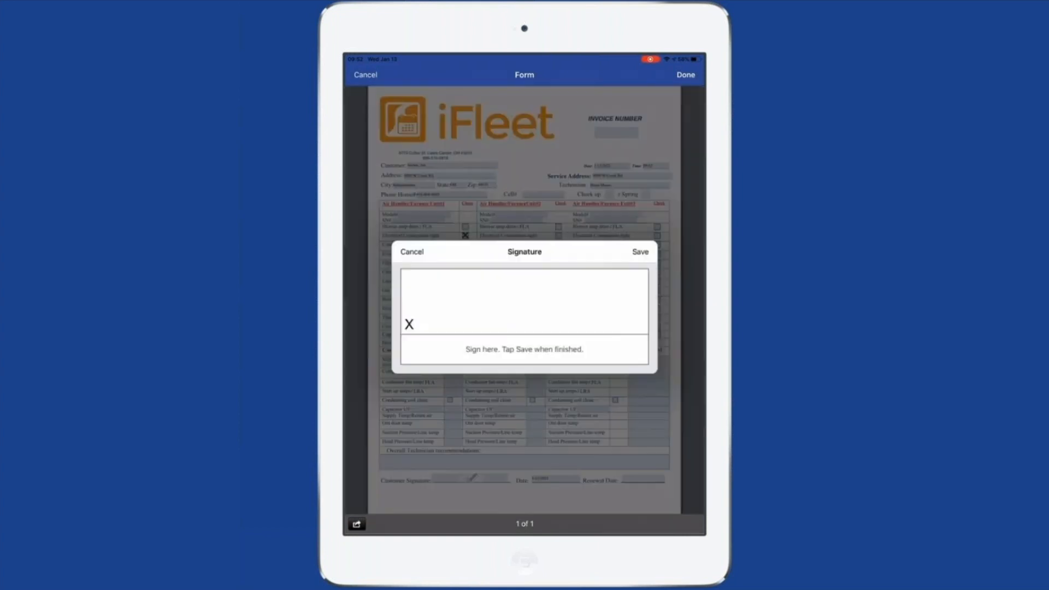
mouse_move(446, 325)
left_mouse_down()
mouse_move(472, 283)
mouse_move(568, 285)
left_mouse_up()
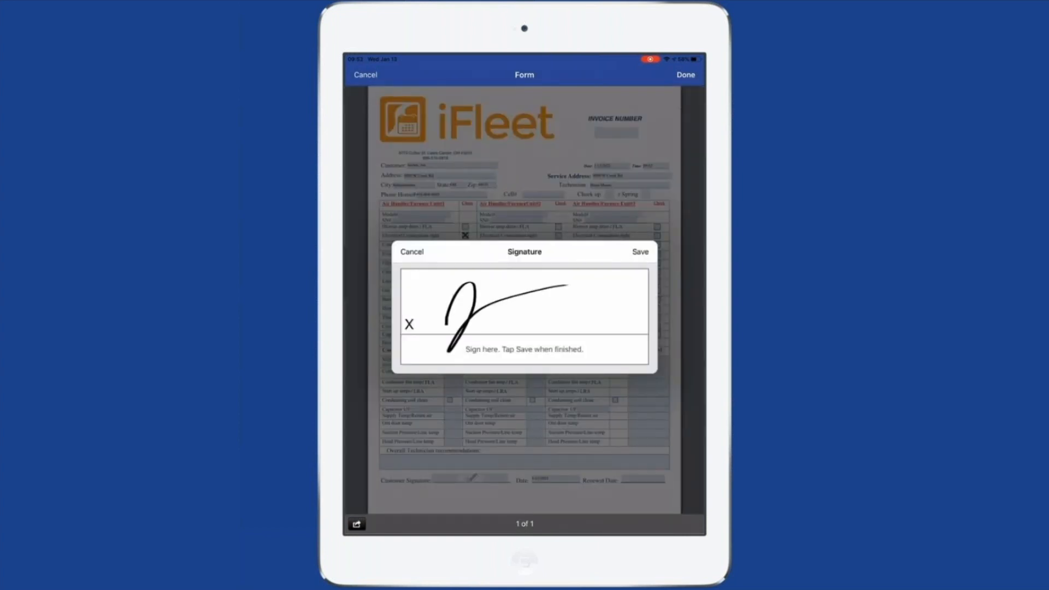
left_click(640, 252)
left_click(686, 75)
Step: Start a credit card payment for the job, capture the card number with the camera and set the card's expiration date
scroll(589, 310, "down", 2)
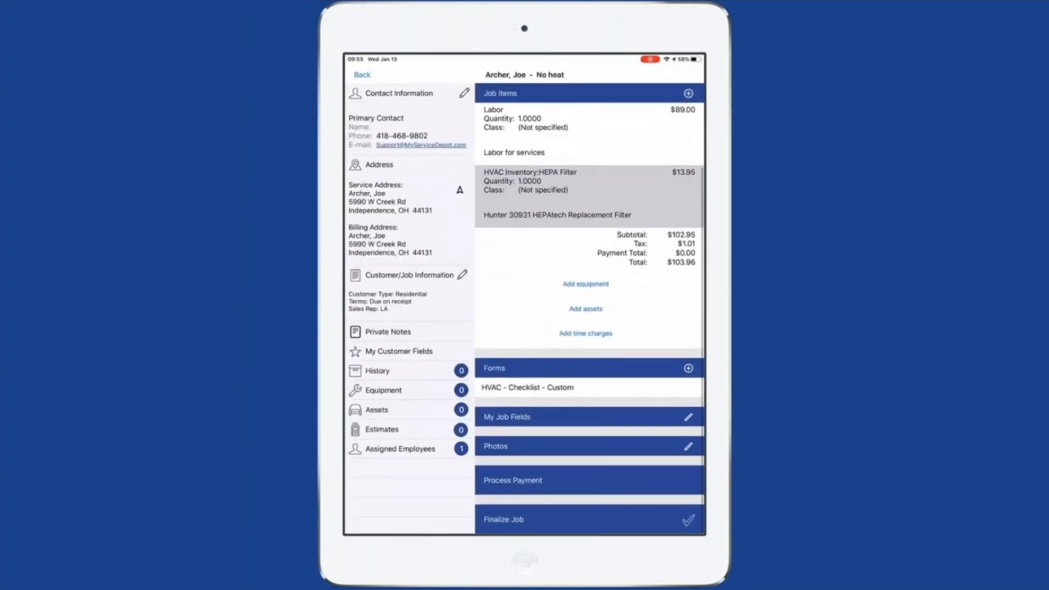
left_click(513, 481)
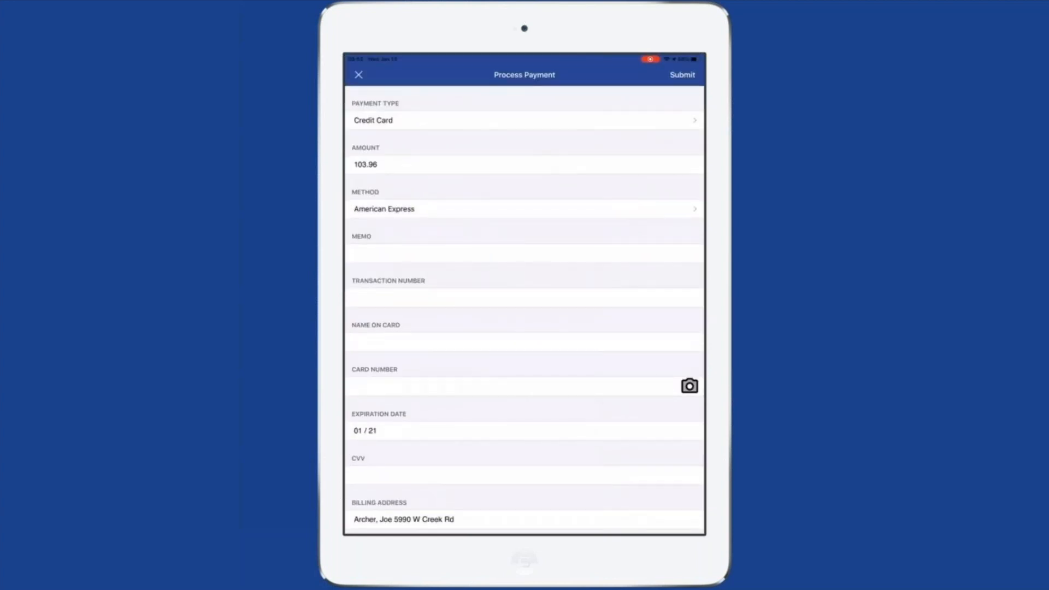
left_click(690, 386)
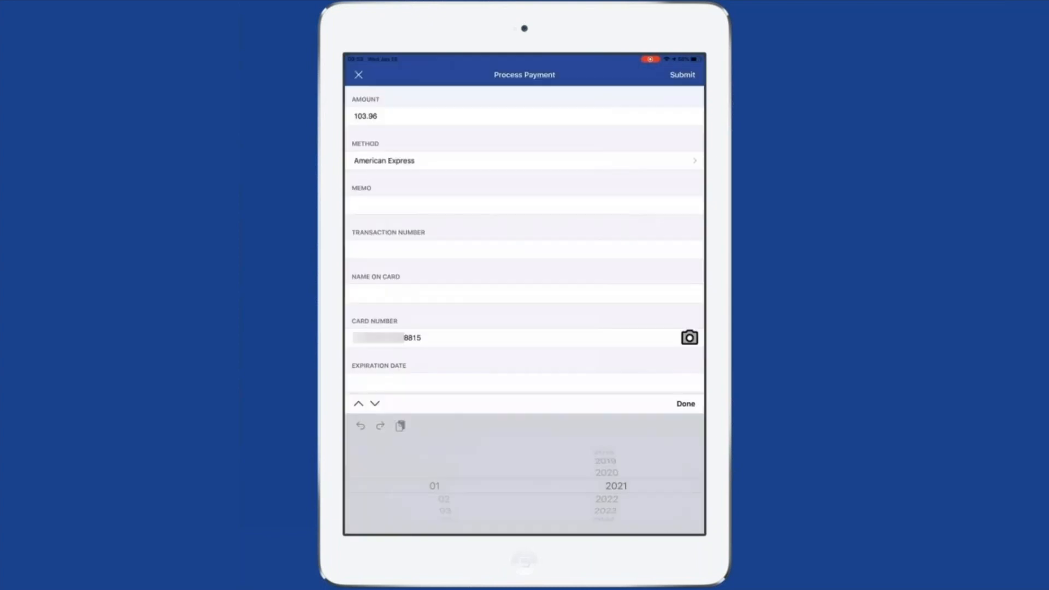
scroll(443, 486, "down", 9)
scroll(607, 486, "down", 2)
left_click(686, 404)
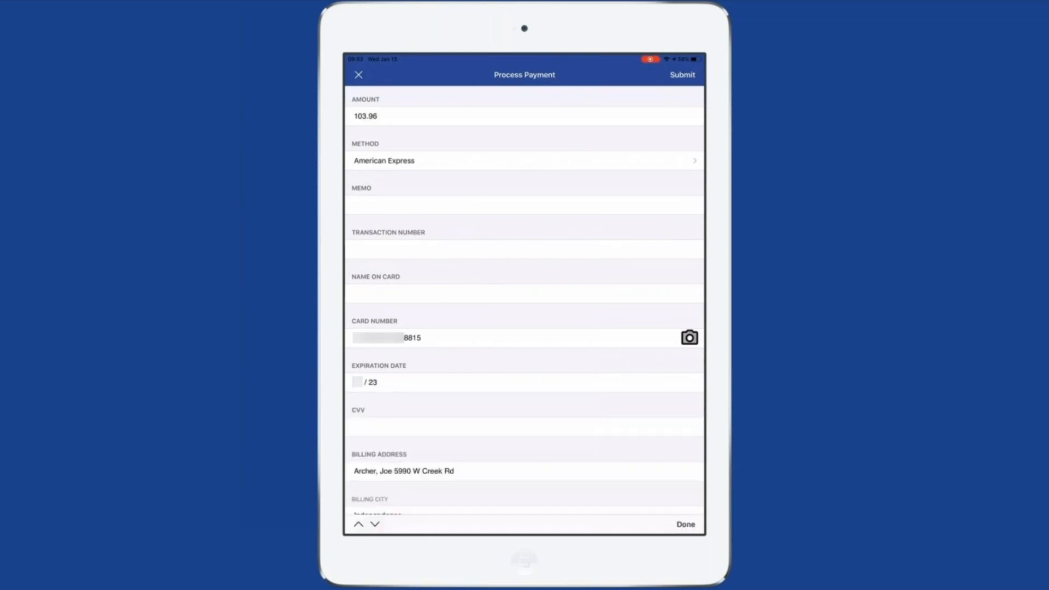
Step: Enter the card's CVV, submit the payment and dismiss the confirmation
left_click(525, 426)
left_click(361, 518)
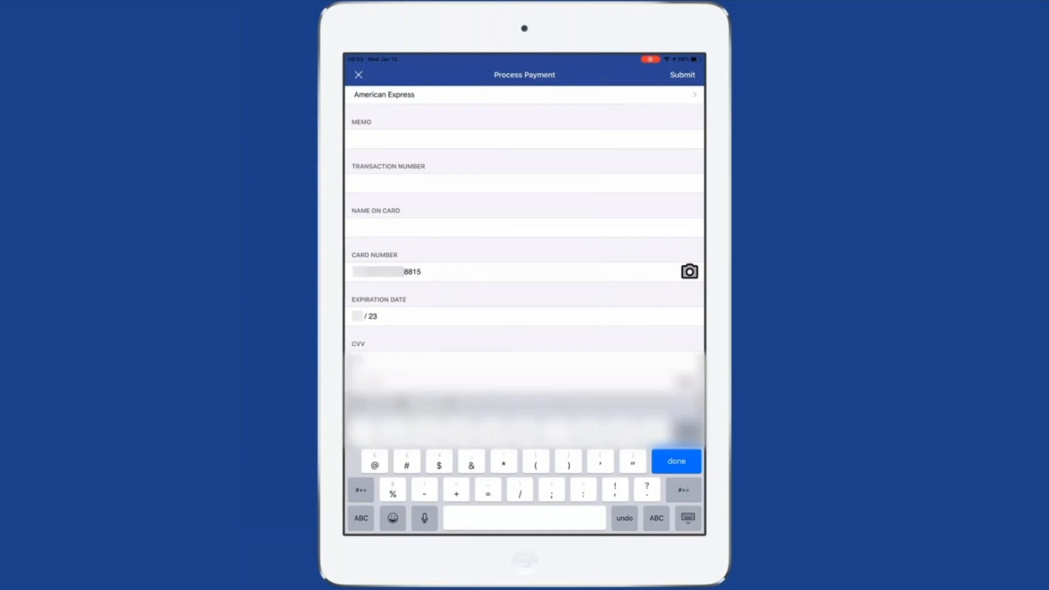
left_click(676, 462)
left_click(682, 75)
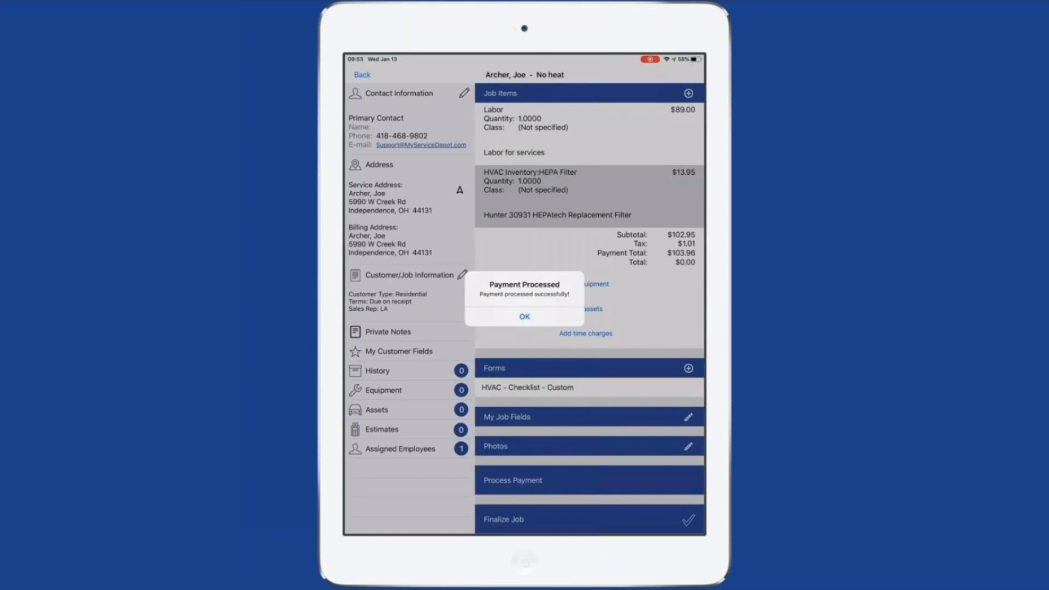
left_click(525, 317)
Step: Finalize the job by agreeing to the terms and conditions and adding the customer's signature
scroll(589, 309, "down", 1)
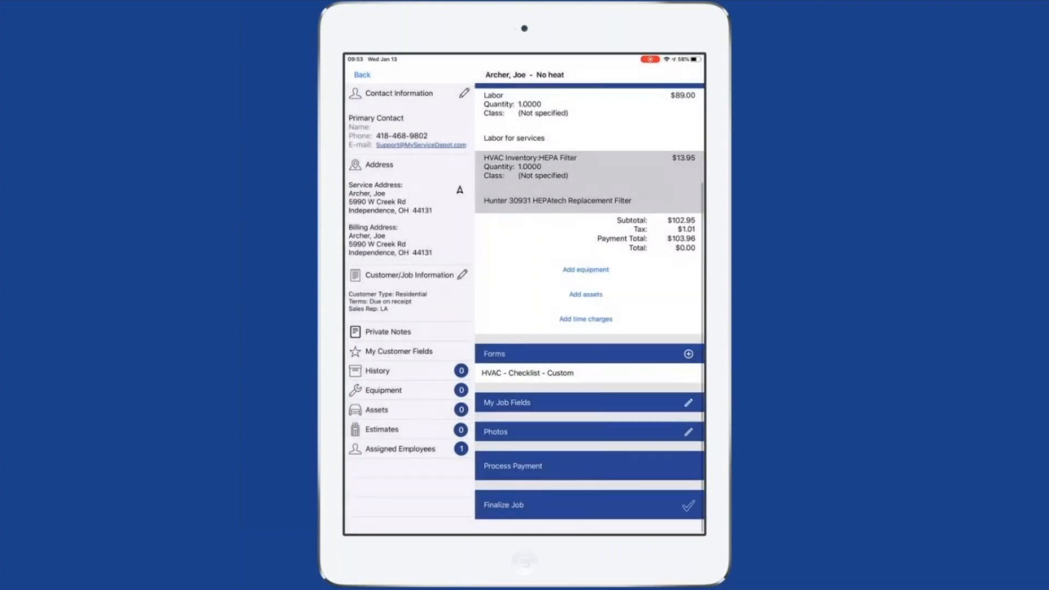
left_click(590, 520)
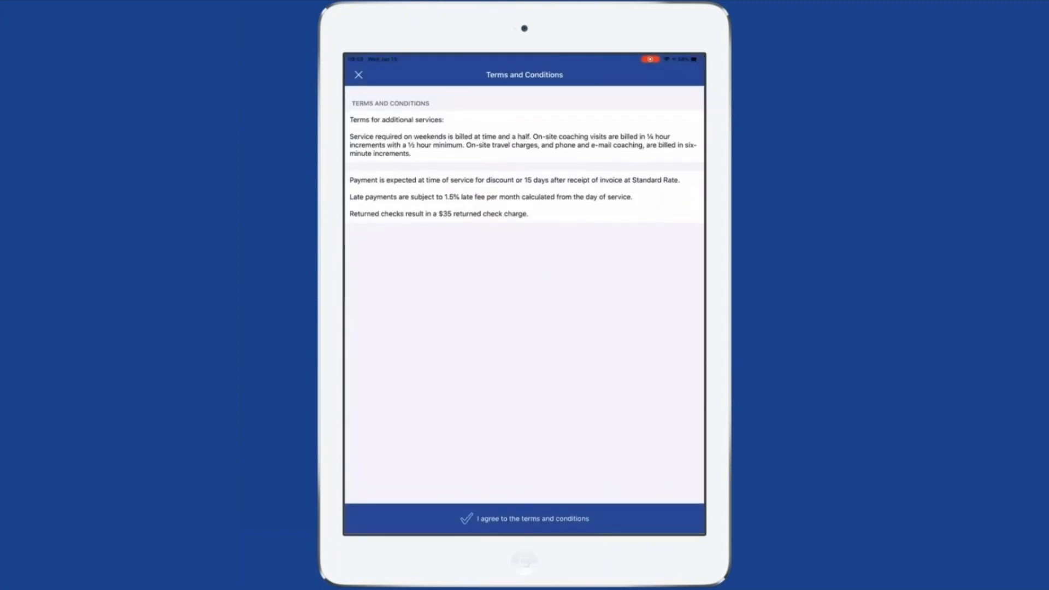
left_click(525, 519)
left_click_drag(436, 261, 556, 206)
left_click(525, 343)
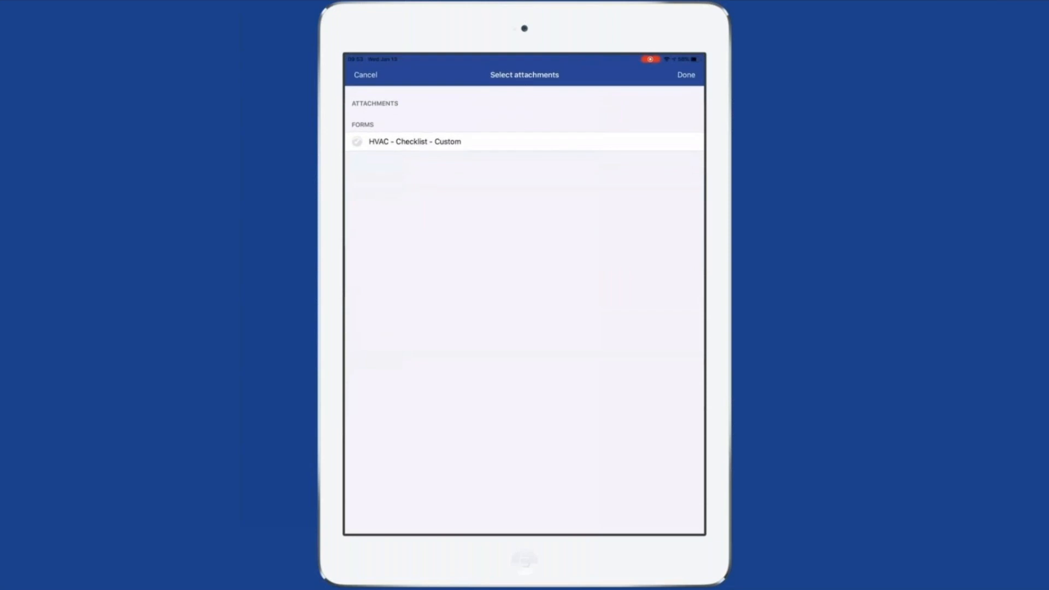
Step: Attach the HVAC - Checklist - Custom form, choose to email the finalized documents and enter a subject for the message
left_click(357, 141)
left_click(687, 75)
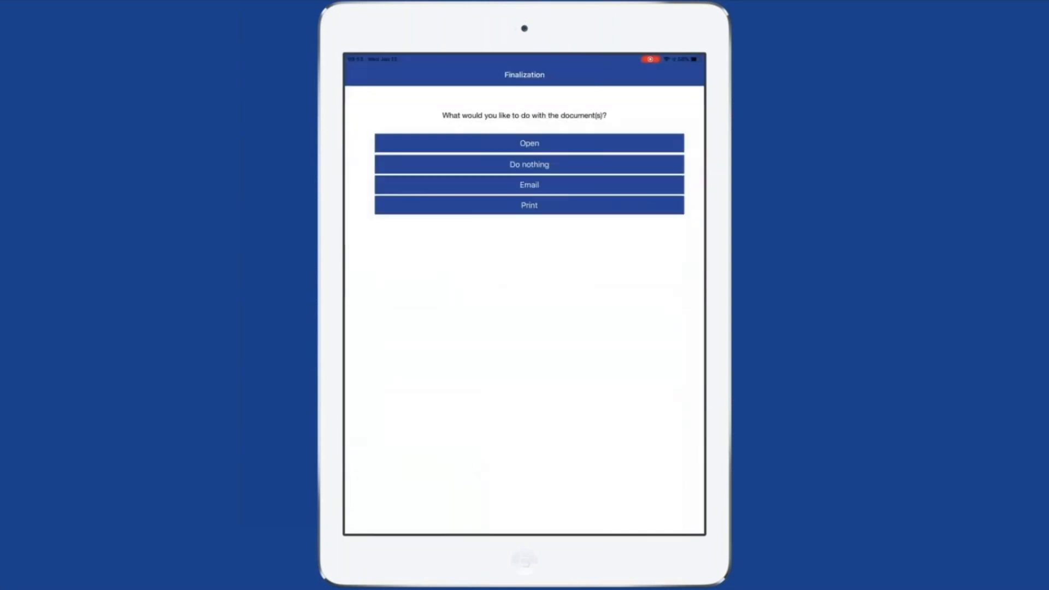
left_click(529, 184)
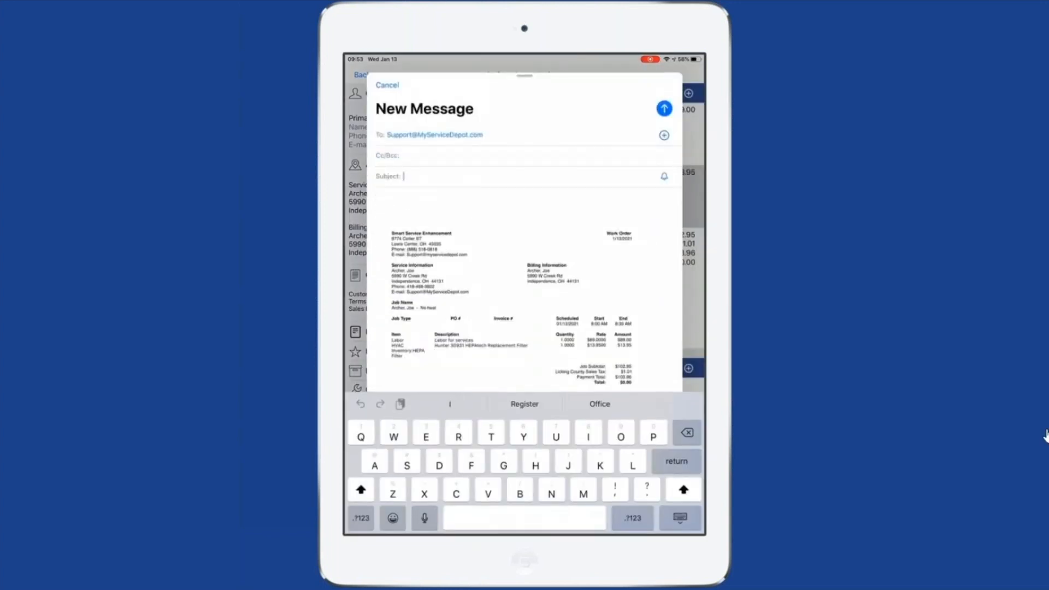
type("Chec")
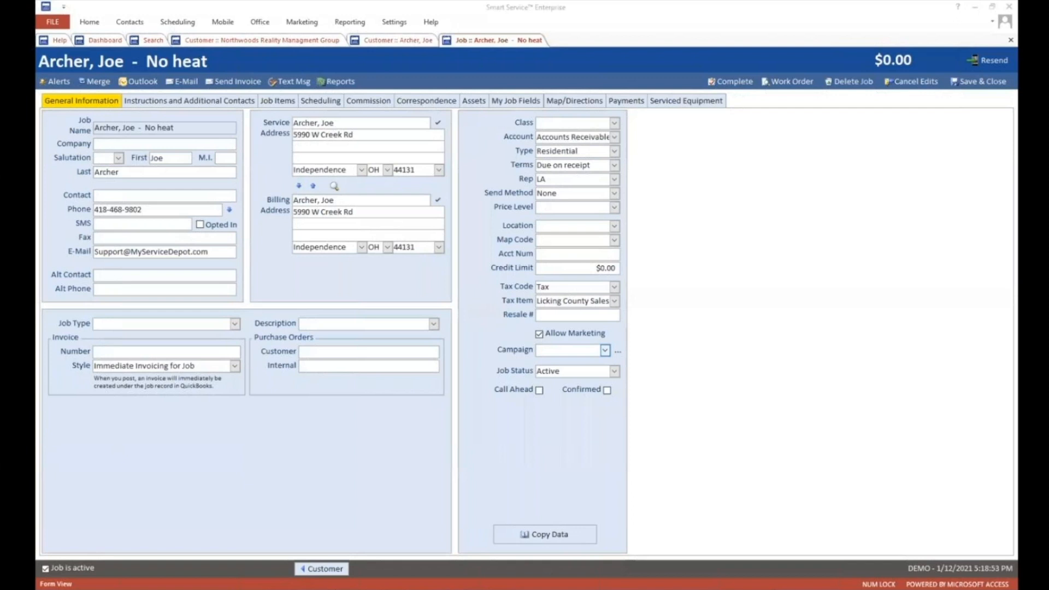
Step: Switch to Smart Service on the desktop and review the No heat job's items and pending payments
left_click(1017, 453)
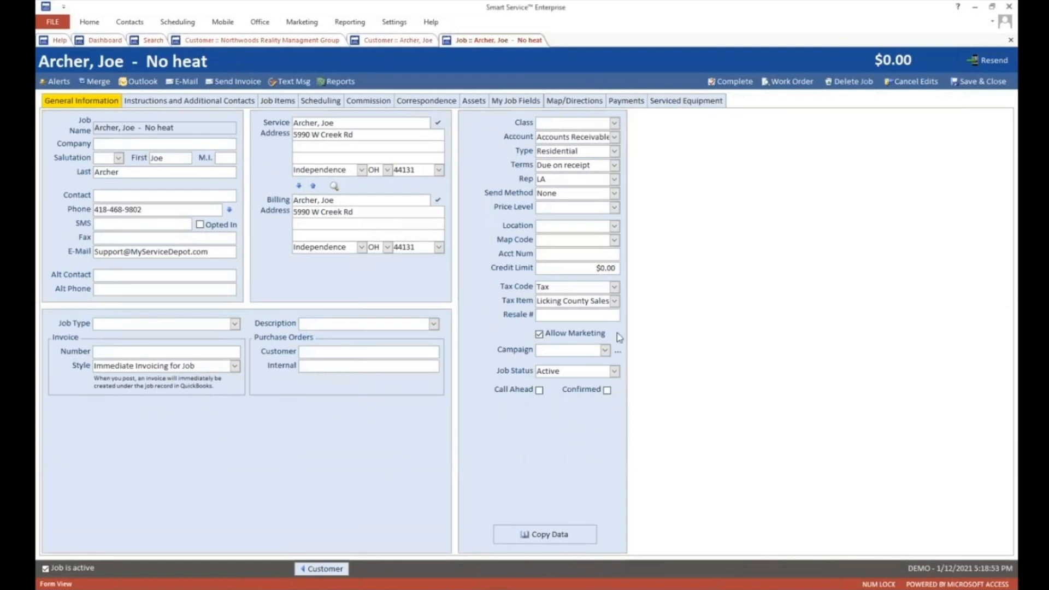
left_click(284, 103)
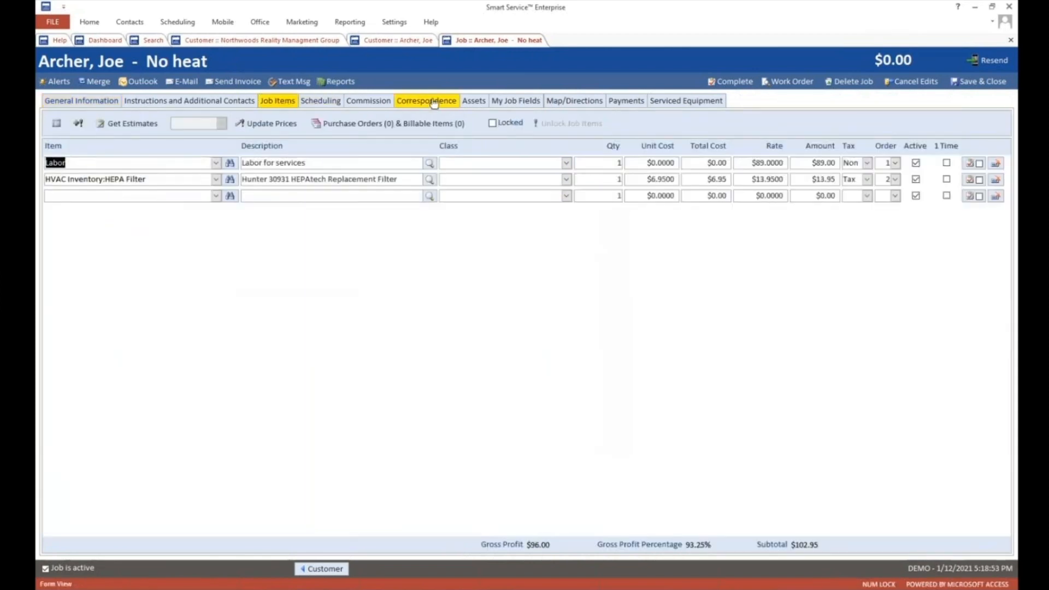
left_click(611, 108)
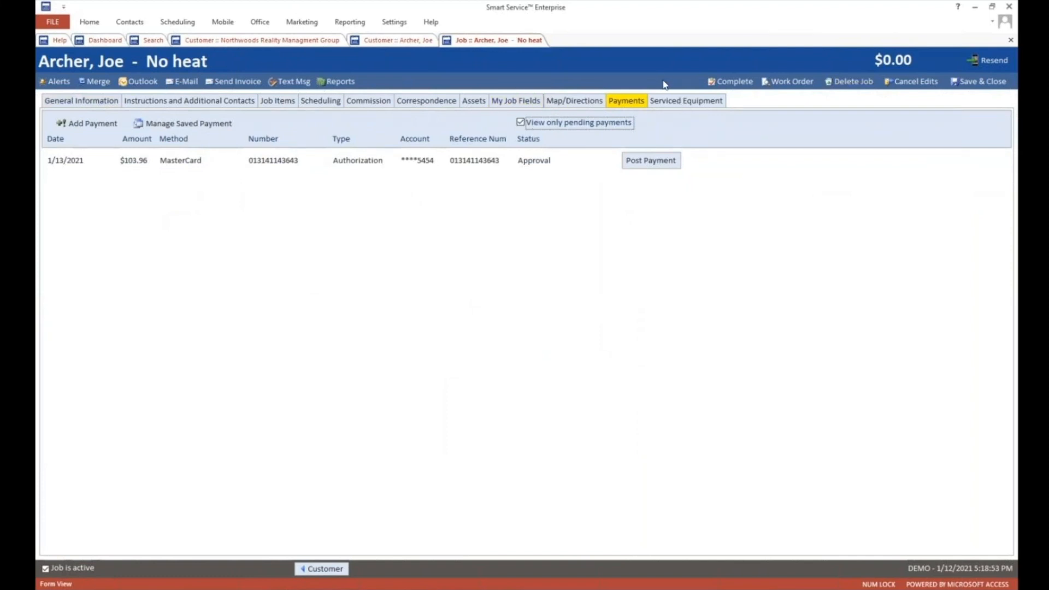
Step: Complete the No heat job, check its payment and amount, and post the work order to QuickBooks
left_click(718, 84)
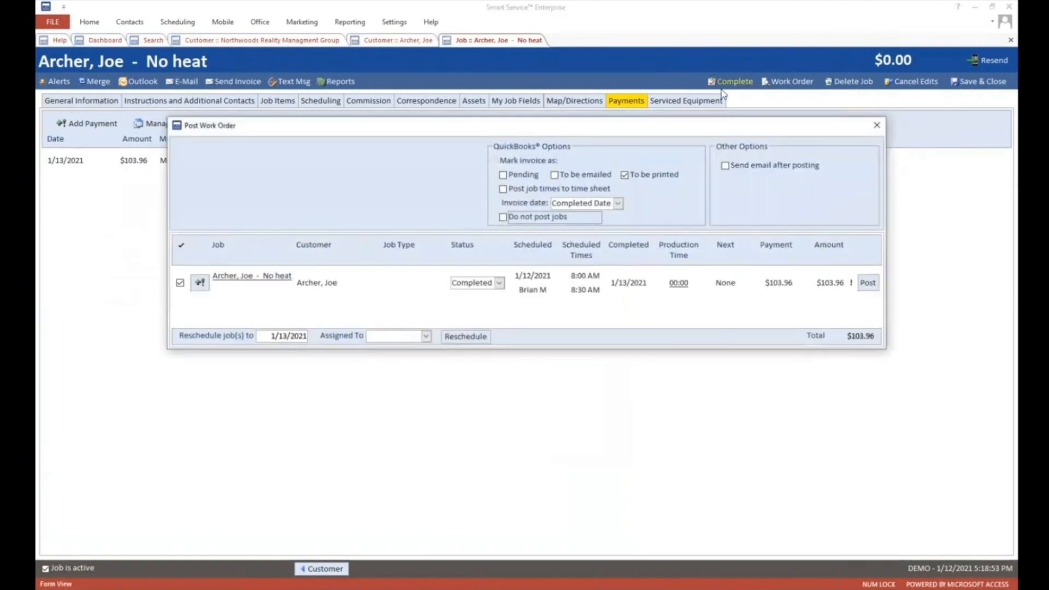
double_click(827, 282)
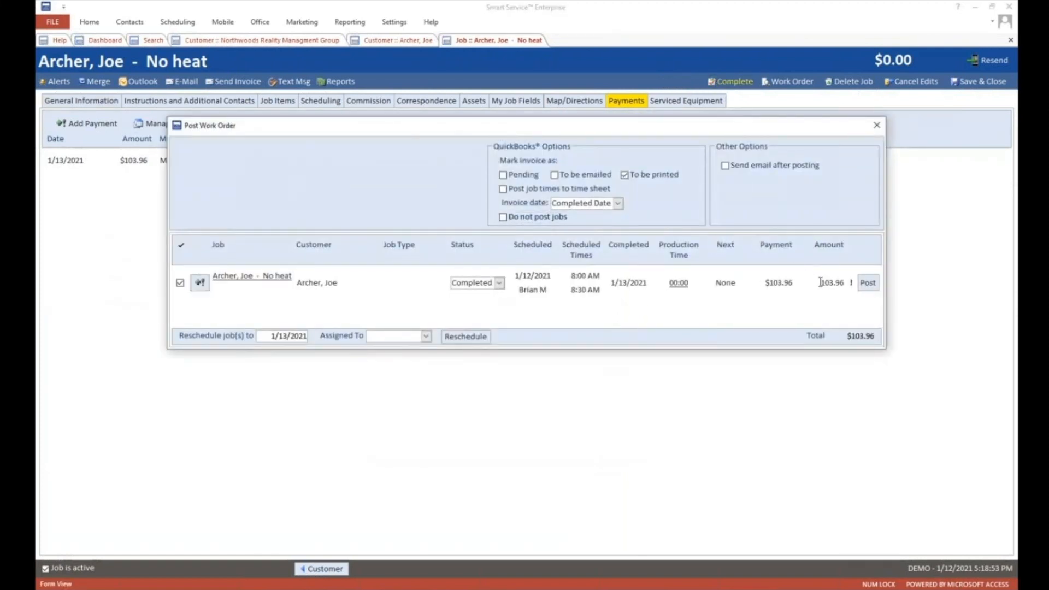
double_click(773, 283)
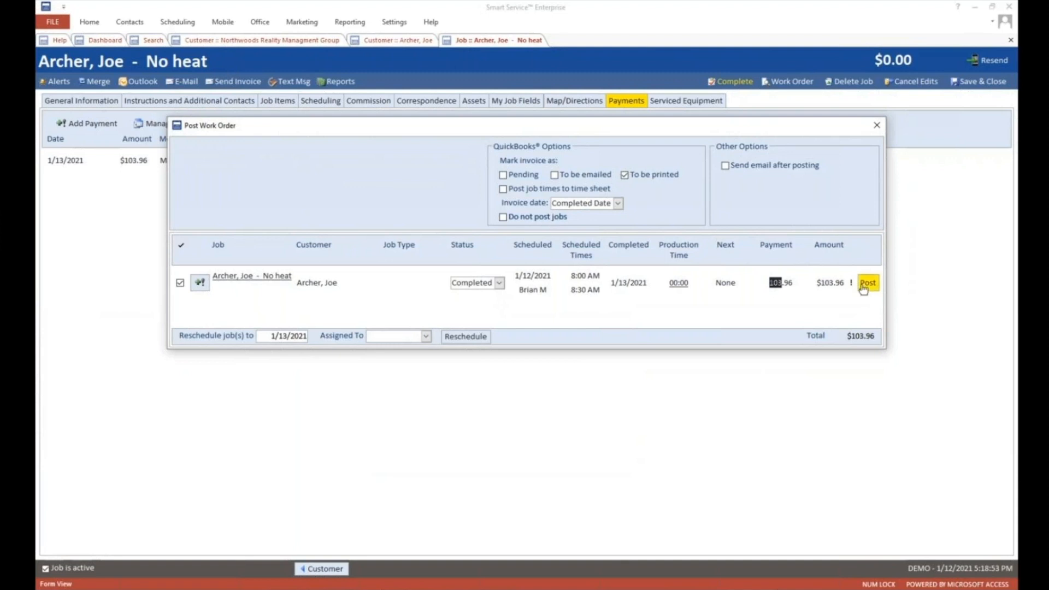
left_click(865, 283)
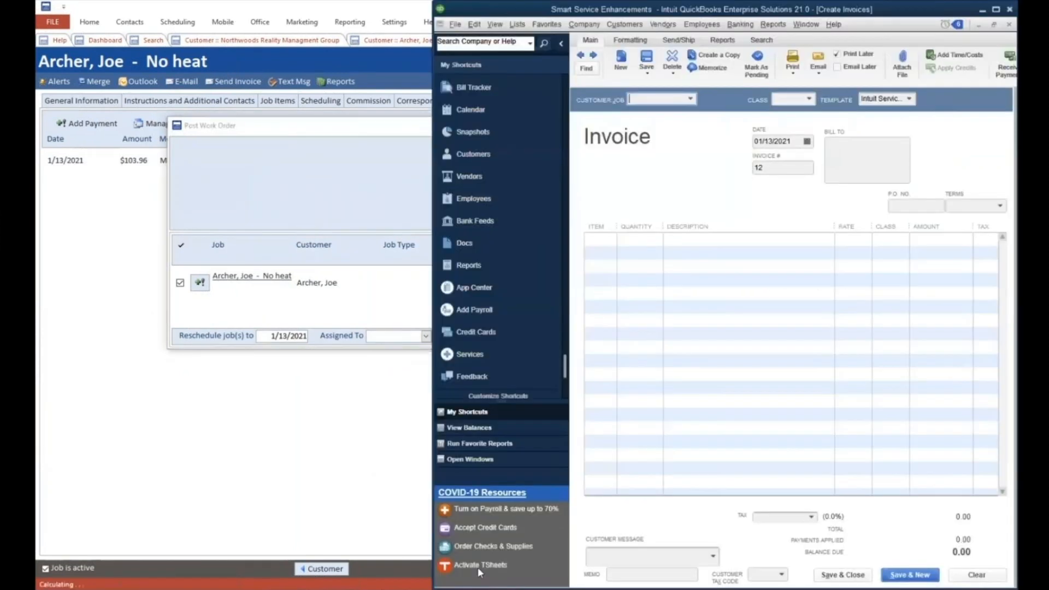
Step: In QuickBooks, review the No heat job's invoice and payment from the customer list, saving and closing each
left_click(511, 162)
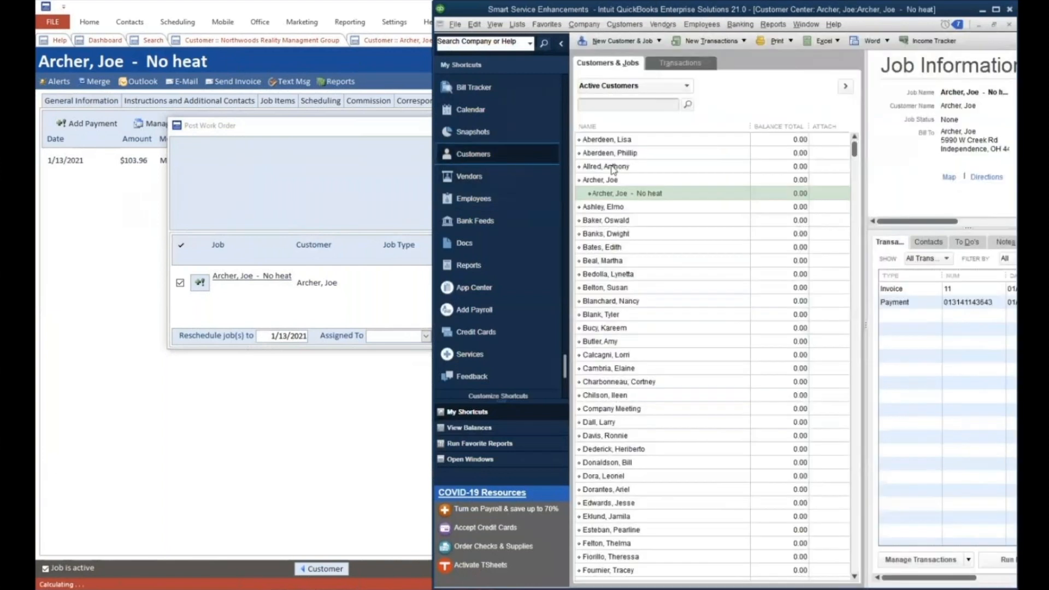
double_click(901, 293)
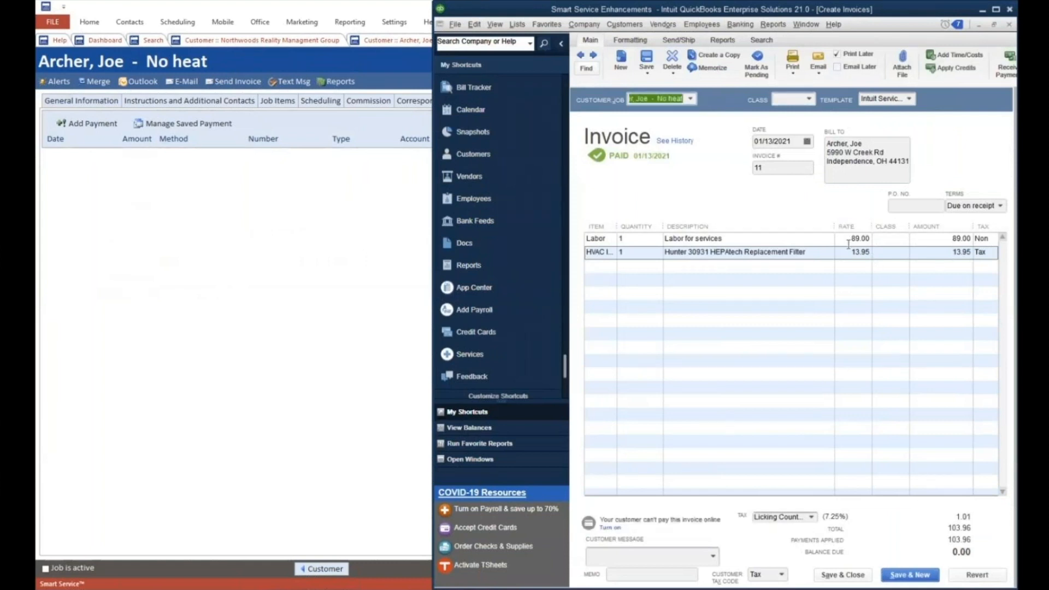
left_click(842, 575)
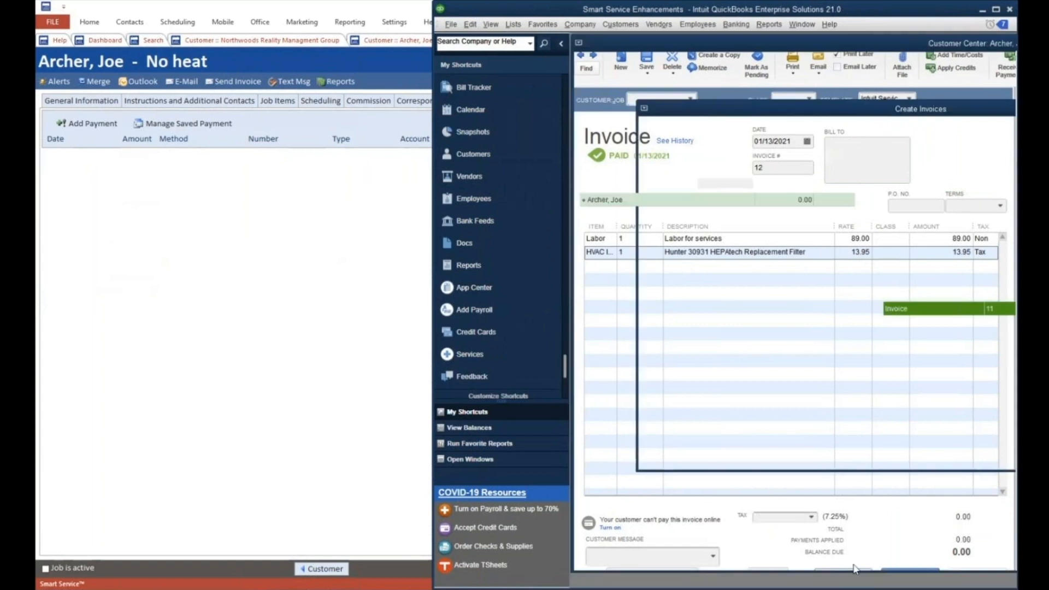
double_click(910, 302)
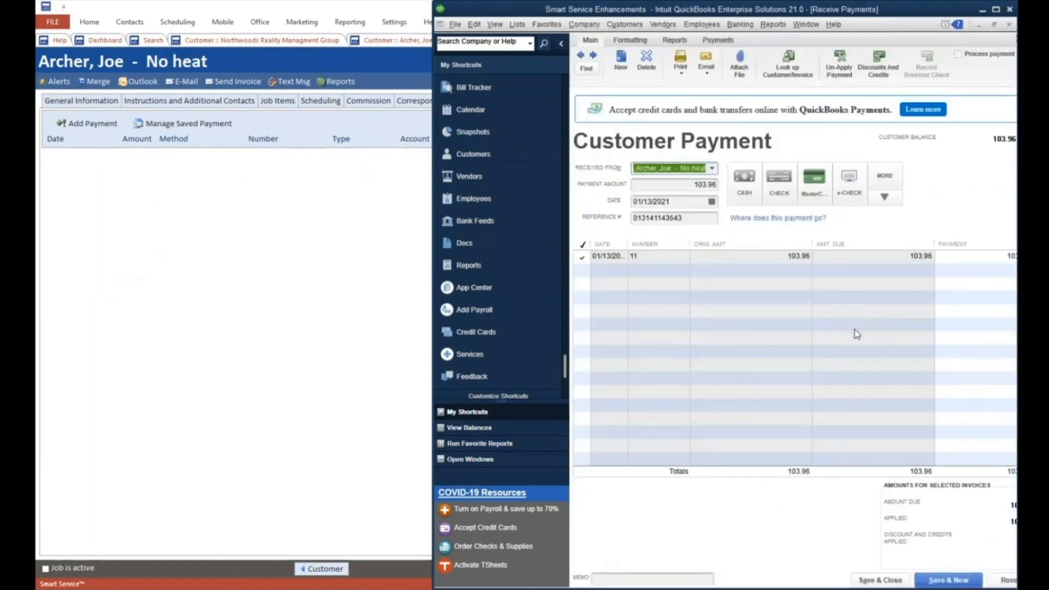
left_click(868, 581)
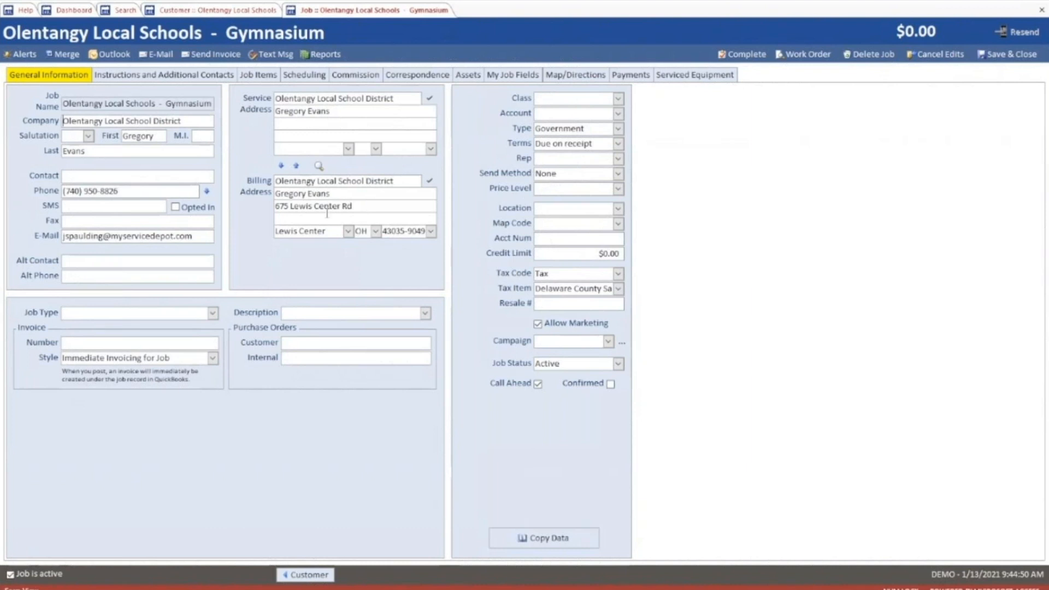
Step: Review the job items and pending payments of the Olentangy Local Schools Gymnasium job in Smart Service
left_click(242, 76)
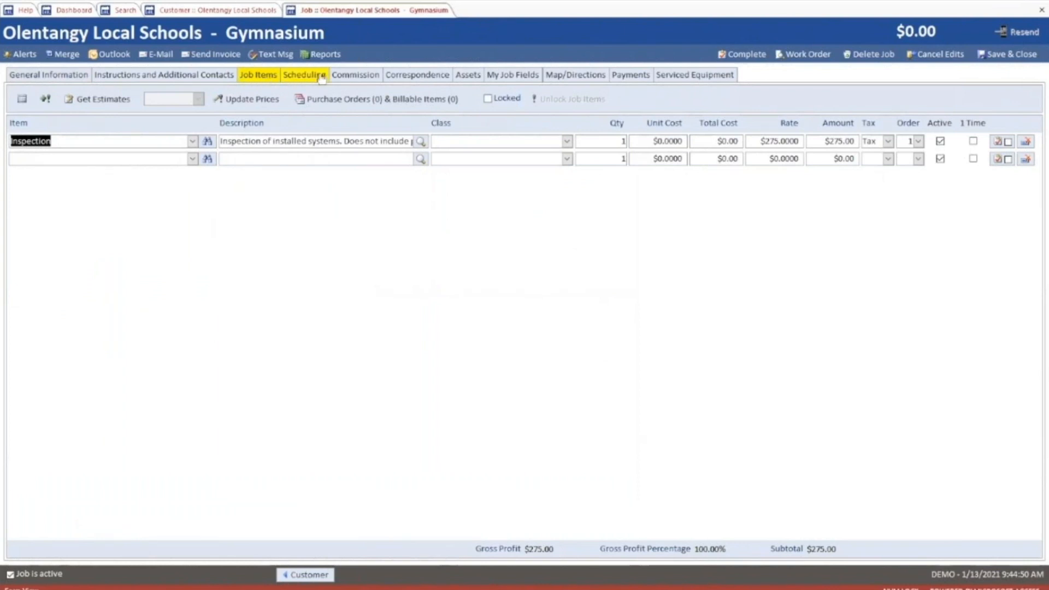
left_click(616, 75)
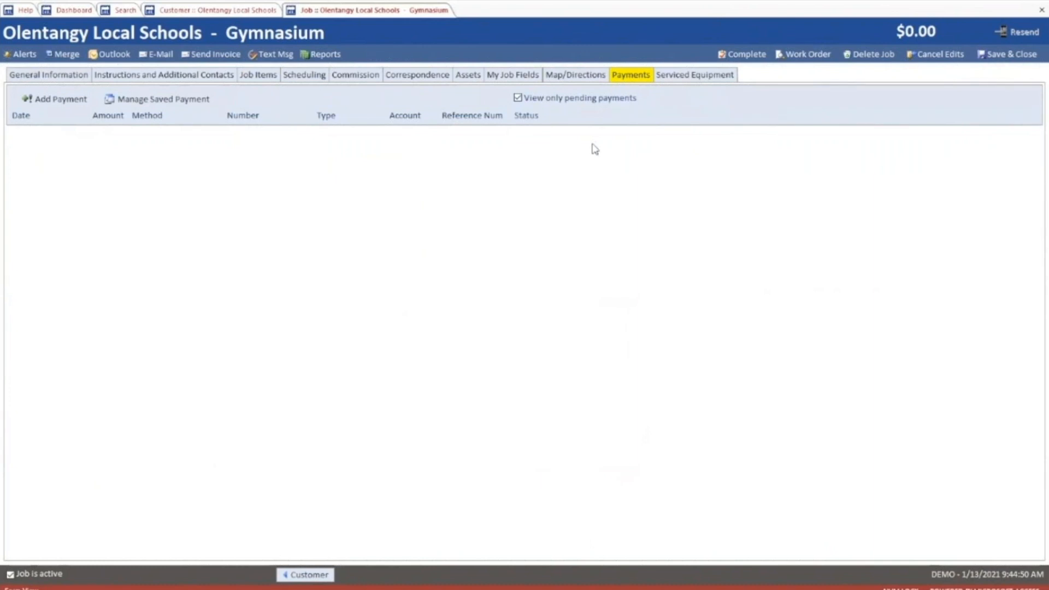
Step: Complete and post the Olentangy Gymnasium job's work order, and open the Invoice.pdf attached to its invoice e-mail
left_click(747, 54)
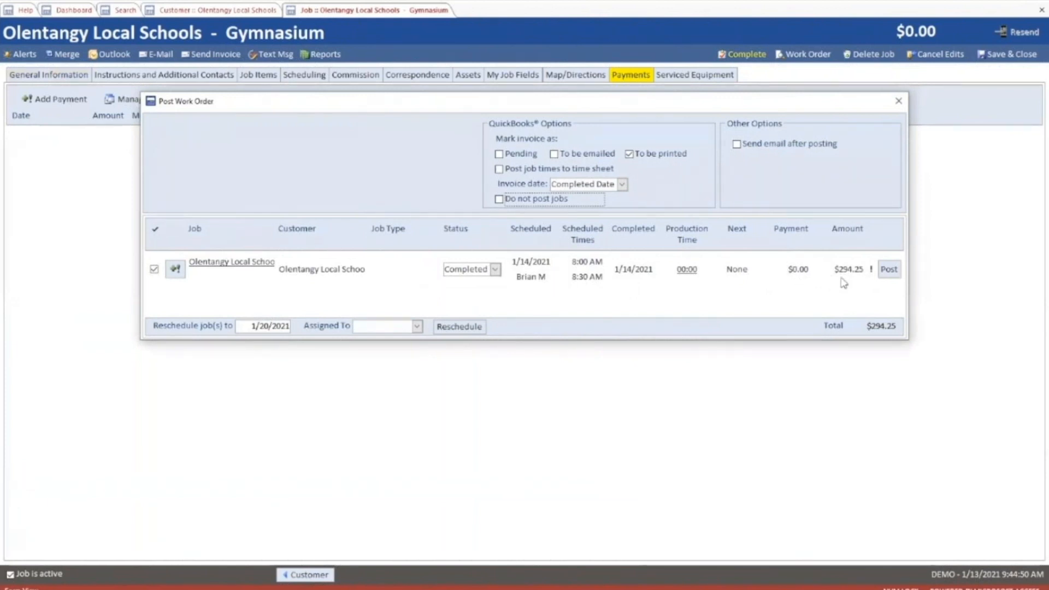
left_click(892, 280)
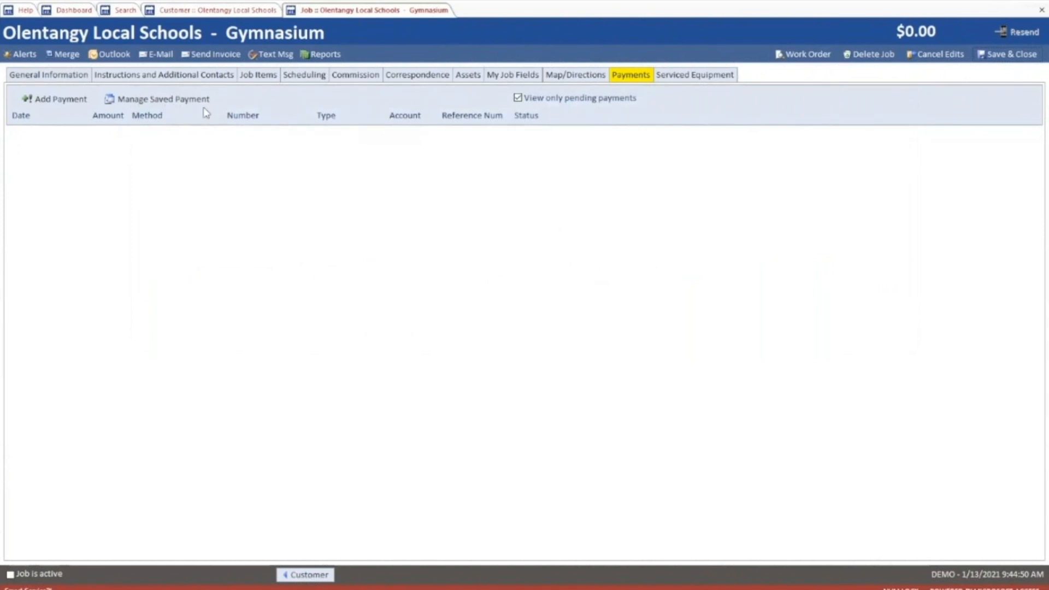
left_click(199, 54)
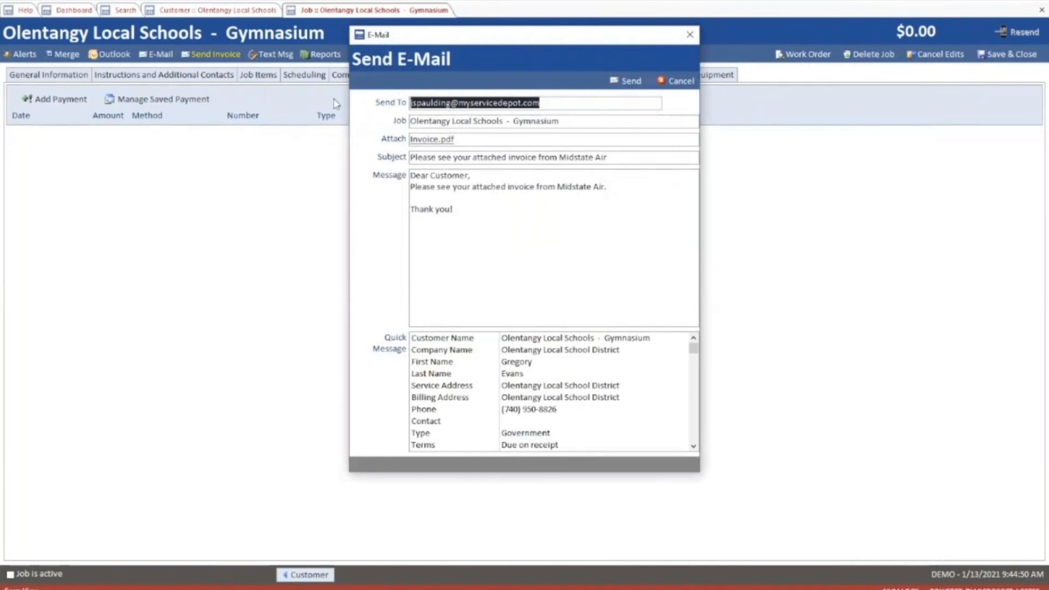
left_click(449, 142)
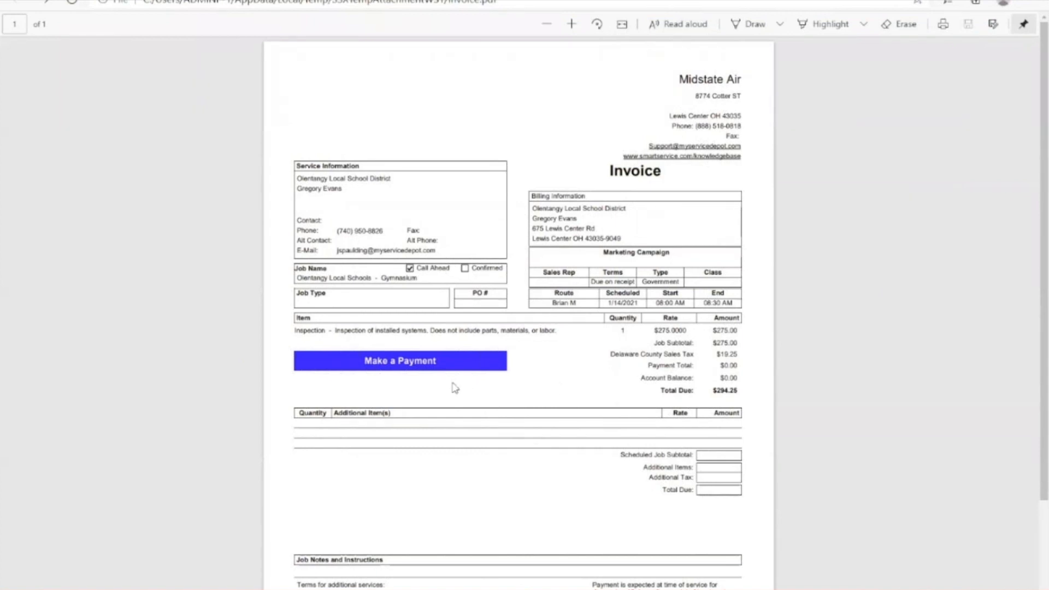
Step: Follow the invoice's Make a Payment link, confirm the robot check and submit the customer's credit card payment
left_click(366, 360)
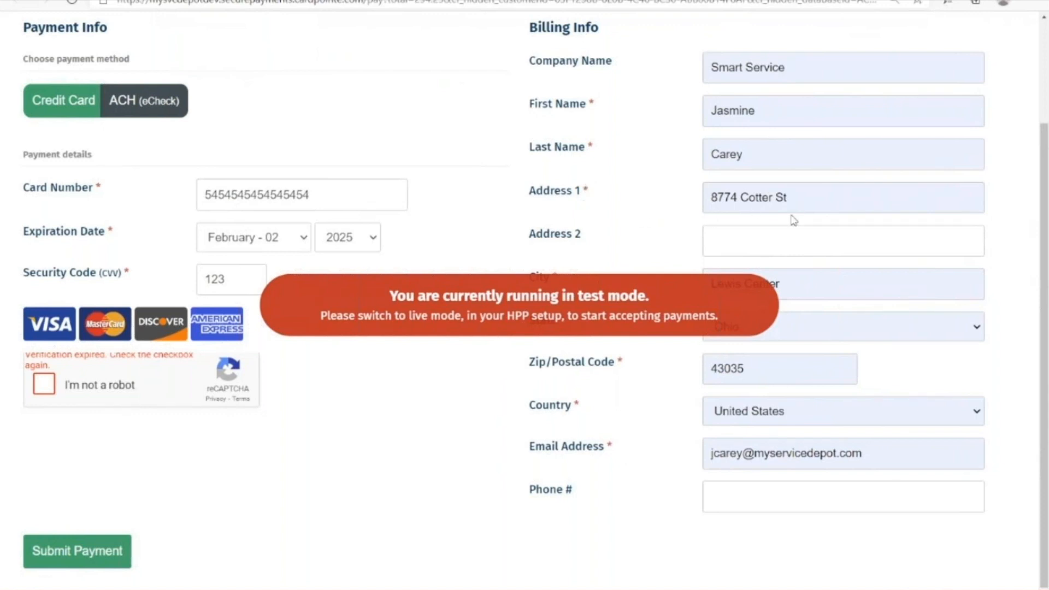
left_click(44, 384)
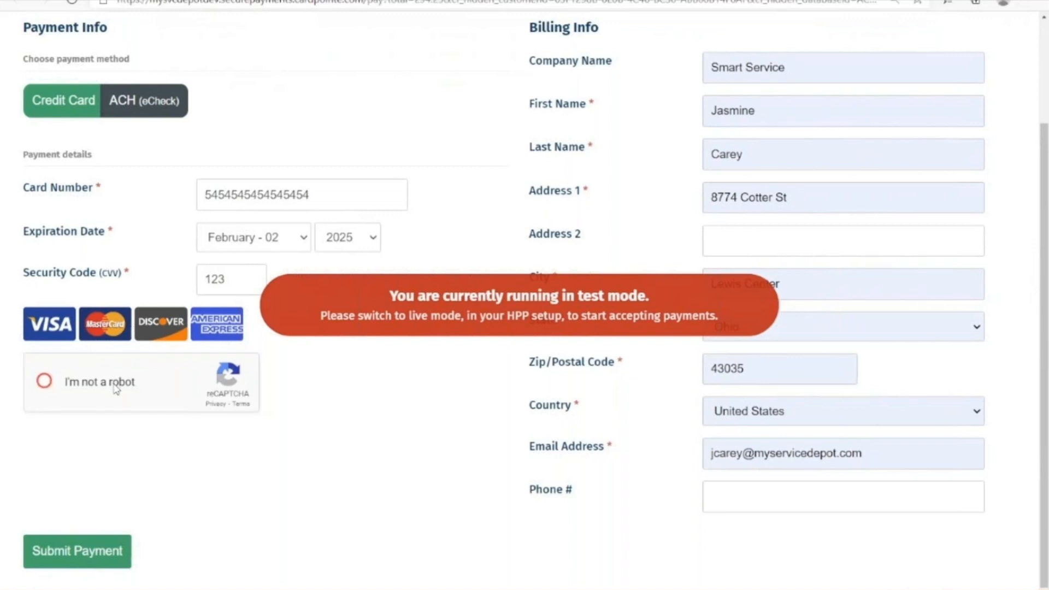
left_click(48, 550)
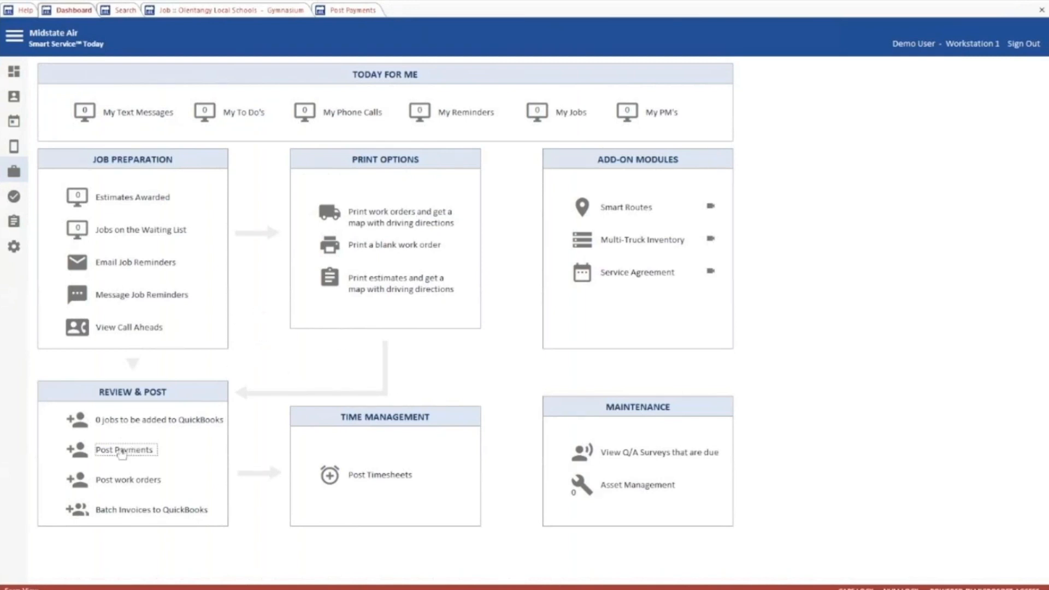
Step: Show the payments waiting to post in Smart Service and compare them with the Gymnasium job's open invoice in QuickBooks
left_click(121, 451)
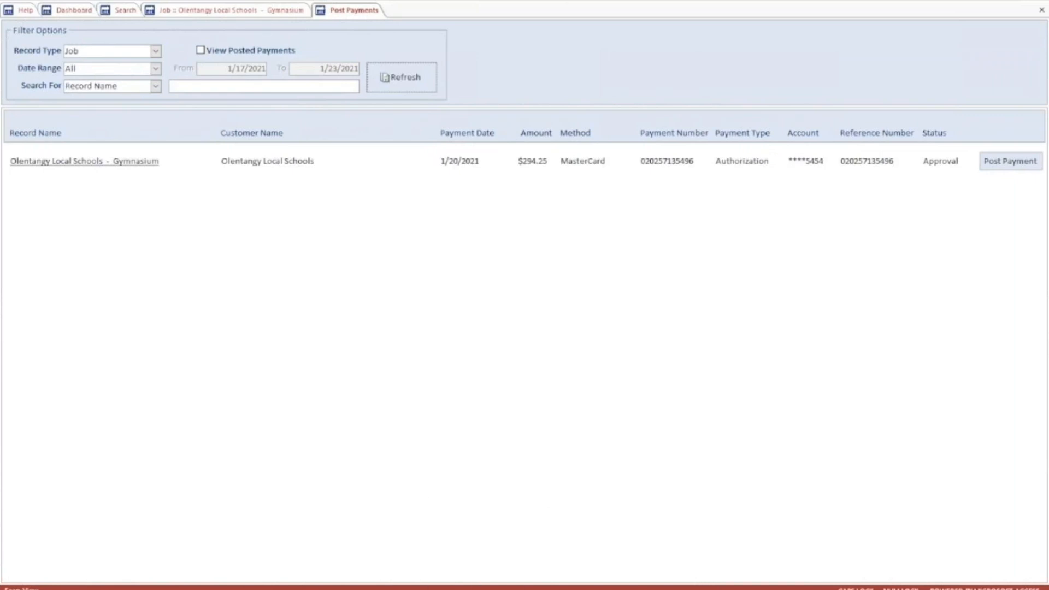
mouse_move(474, 587)
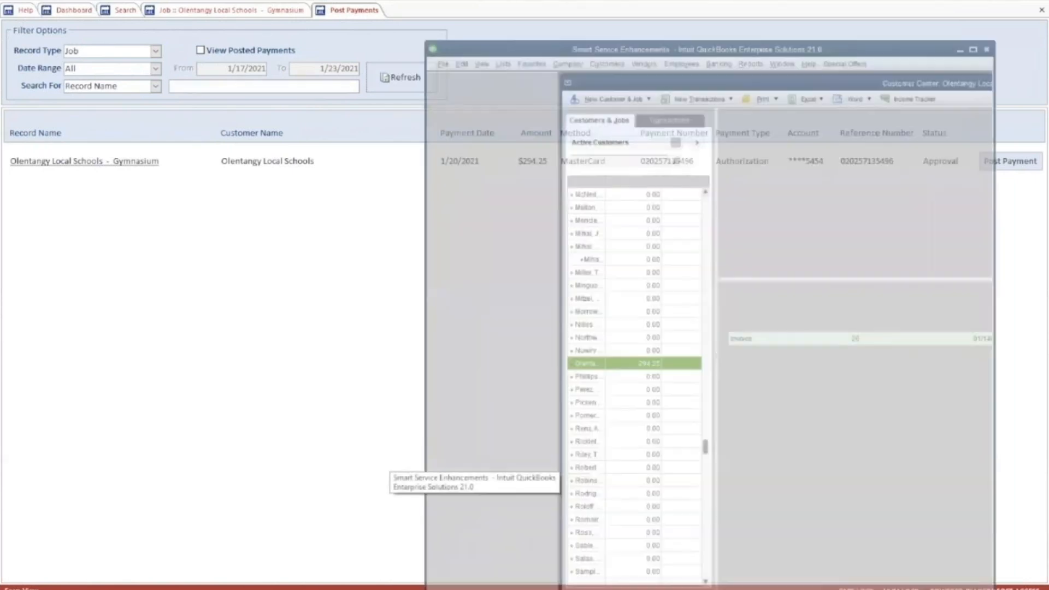
left_click(474, 528)
double_click(809, 298)
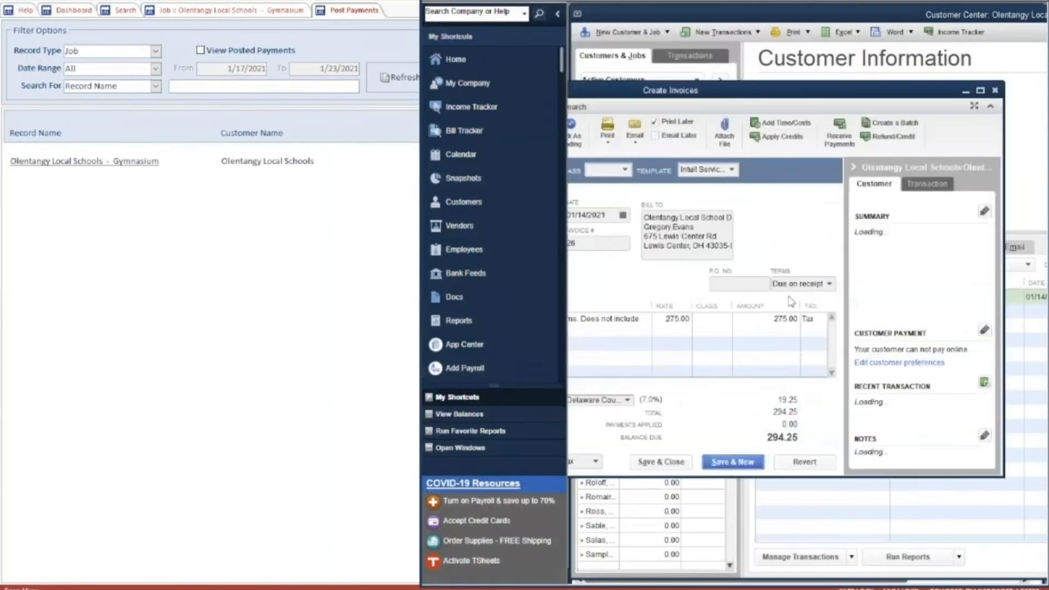
left_click(980, 91)
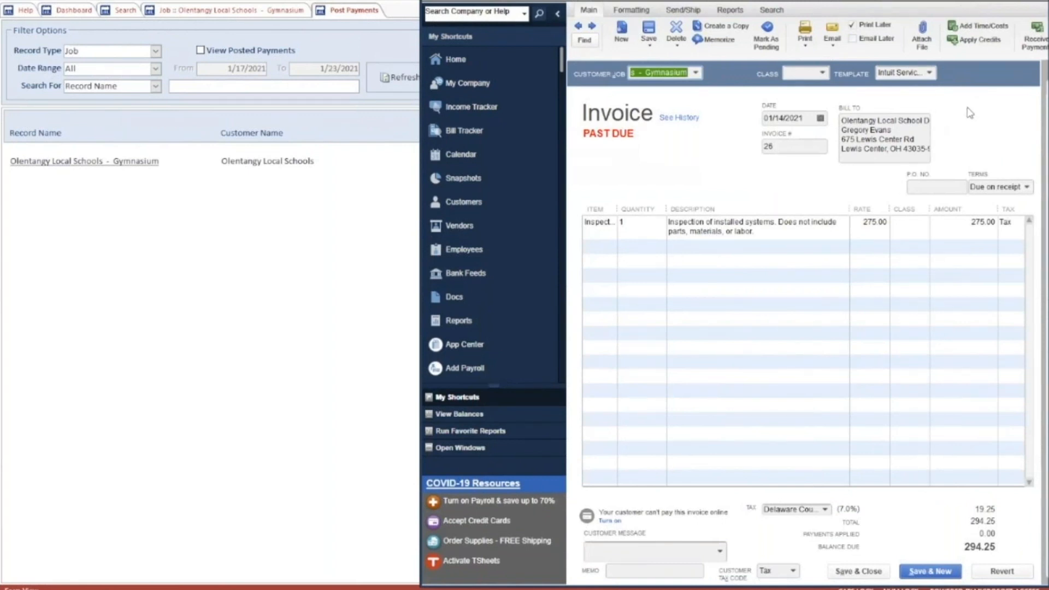
left_click(386, 141)
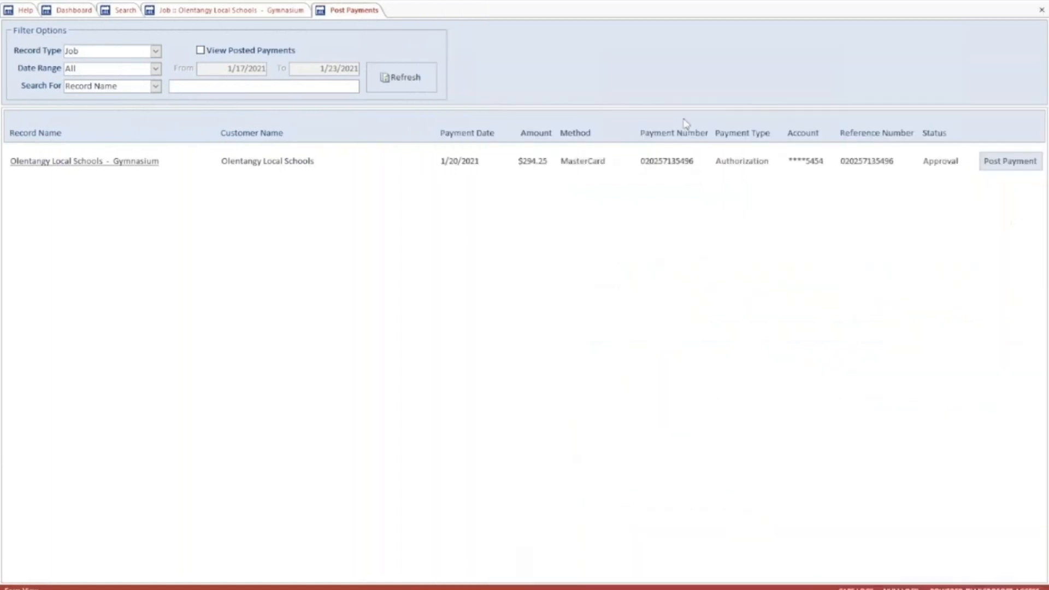
Step: Post the Olentangy Gymnasium payment from Smart Service and switch to QuickBooks to check it
left_click(1009, 162)
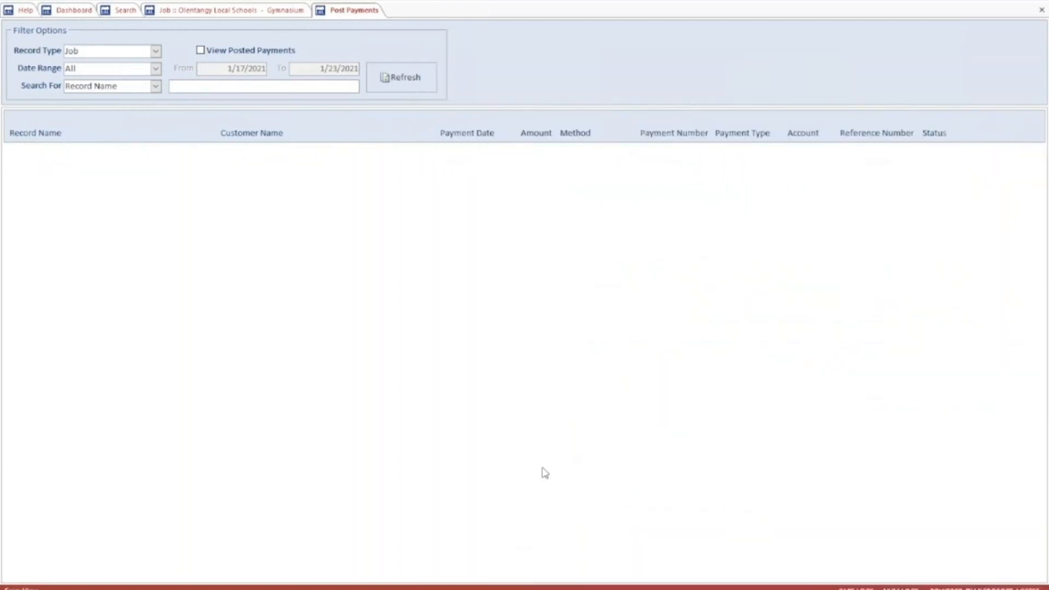
left_click(477, 545)
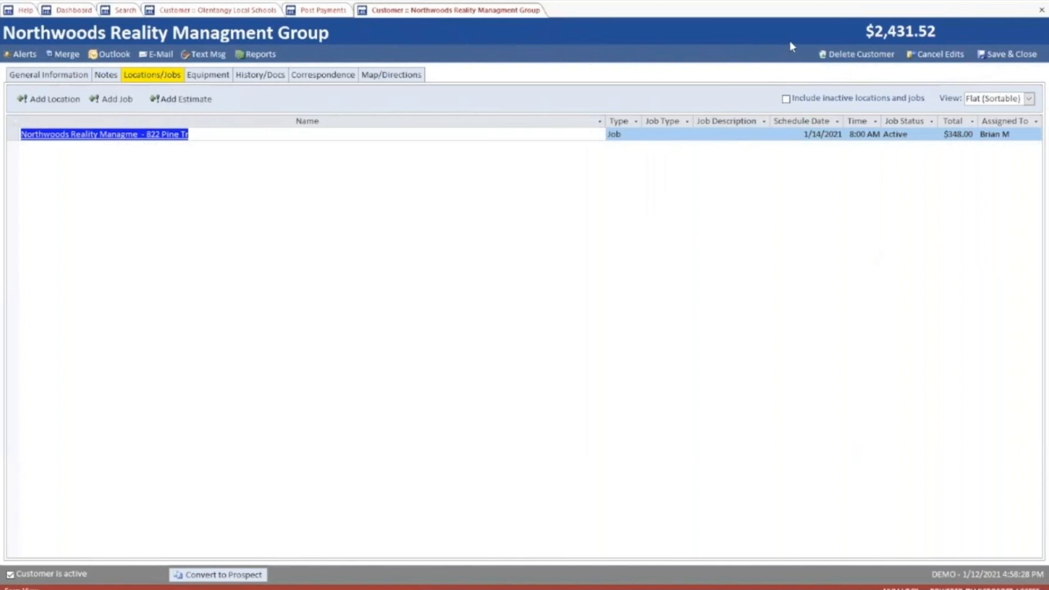
Step: Check the Northwoods Reality Managment Group's balance in Smart Service, and review its job's scheduling and pending payments
left_click(873, 30)
left_click(183, 134)
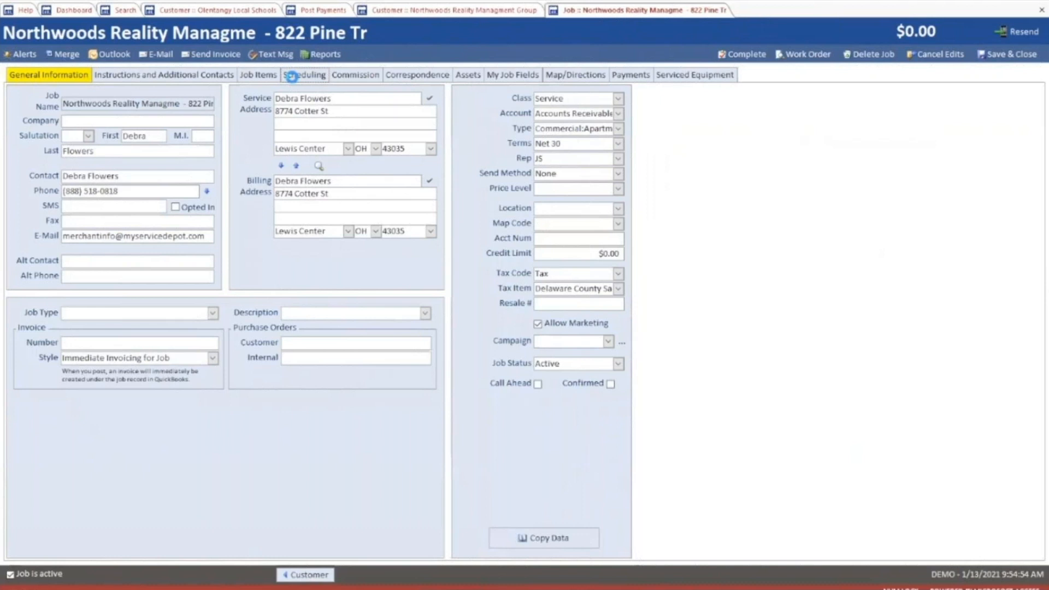
left_click(291, 76)
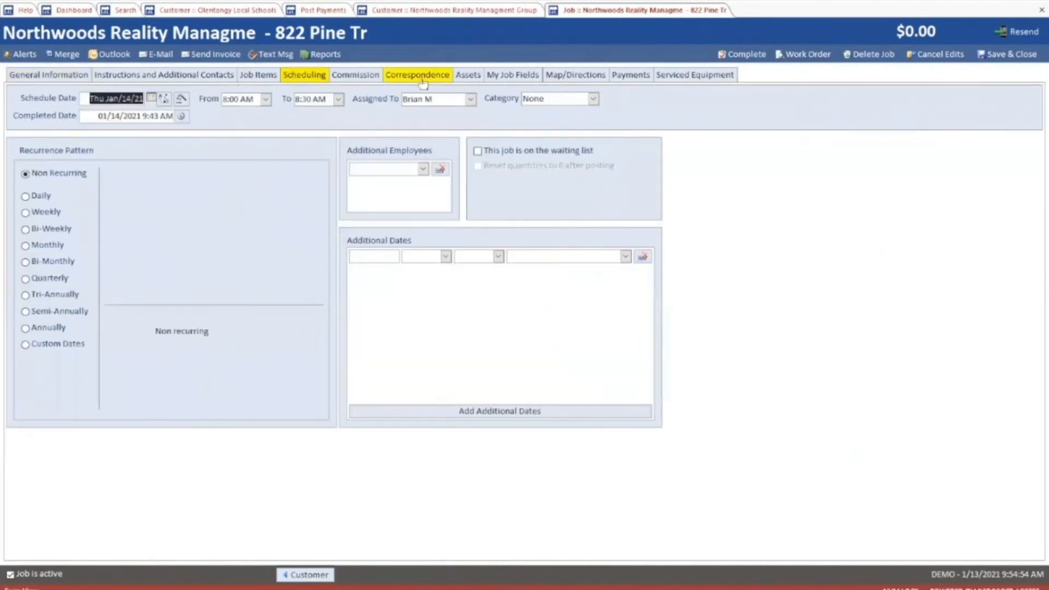
left_click(618, 77)
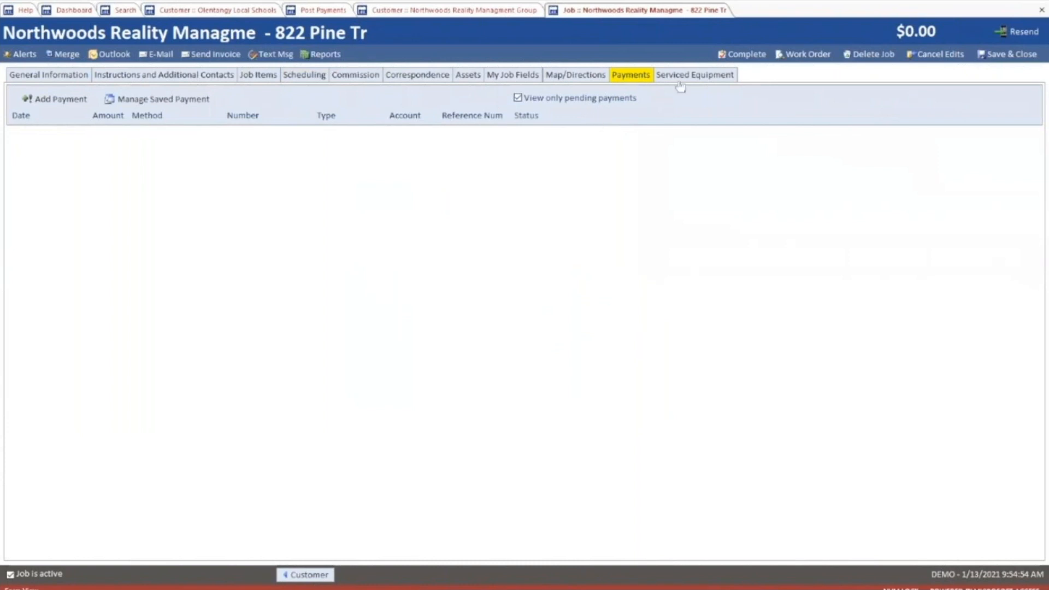
Step: Complete and post the Northwoods job's work order, and e-mail its attached invoice to the customer
left_click(741, 54)
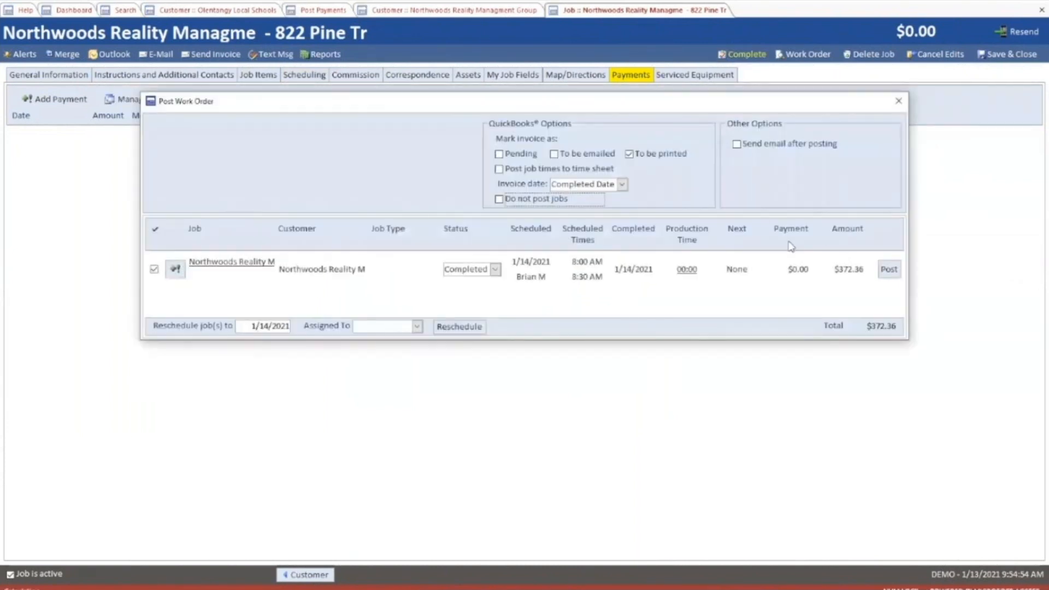
left_click(881, 273)
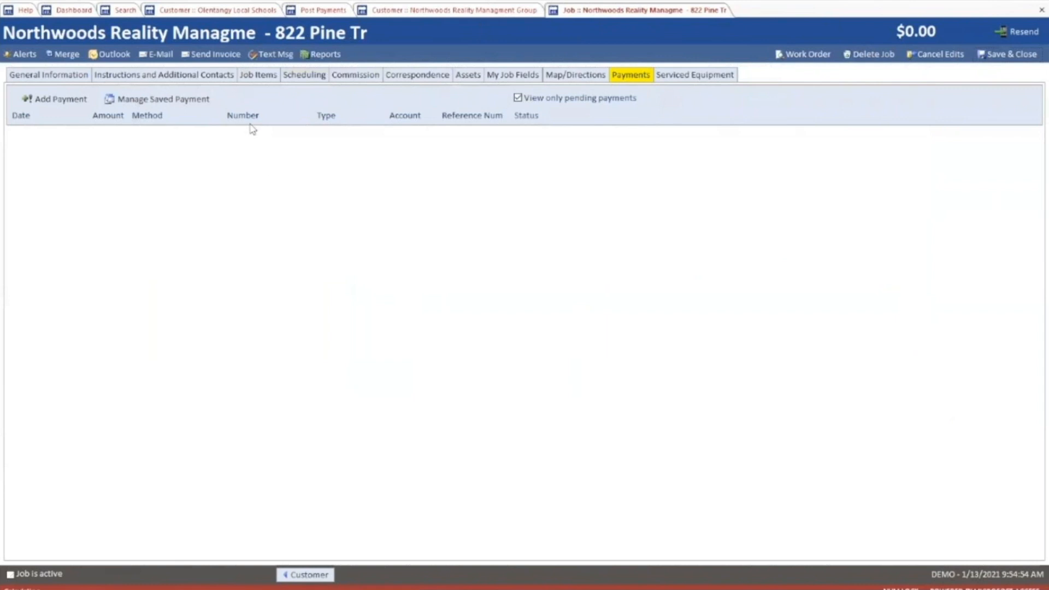
left_click(227, 54)
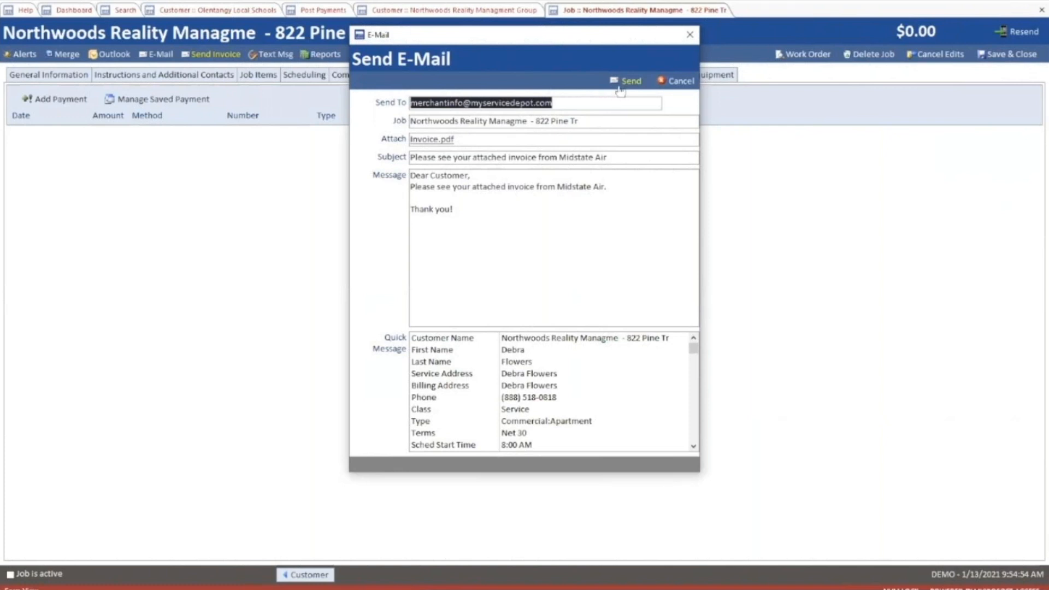
left_click(620, 88)
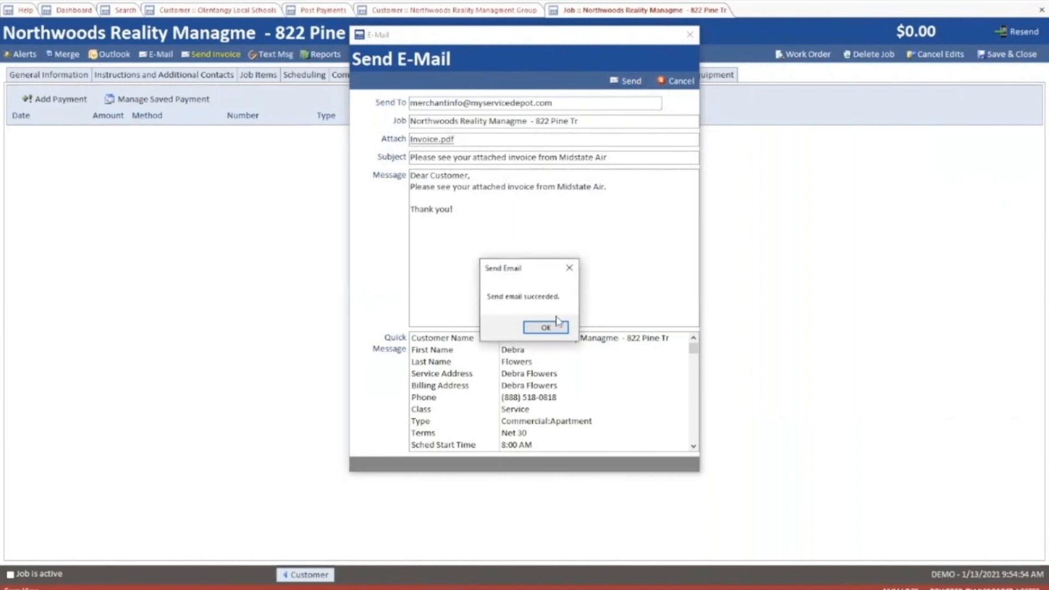
left_click(554, 331)
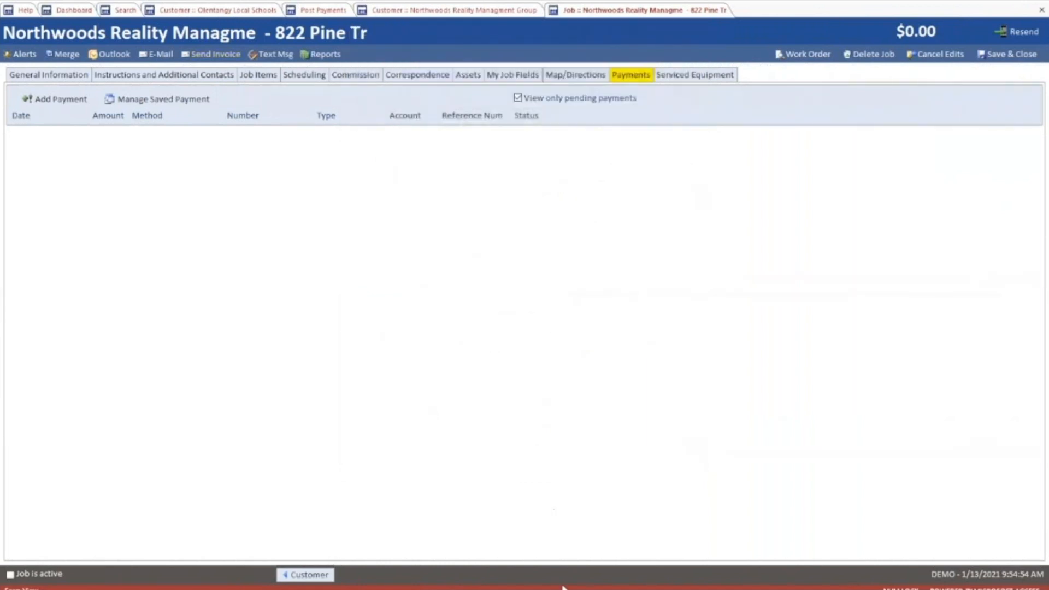
Step: Switch to the browser and examine the Northwoods invoice's item, billing details, account balance and total due
left_click(539, 589)
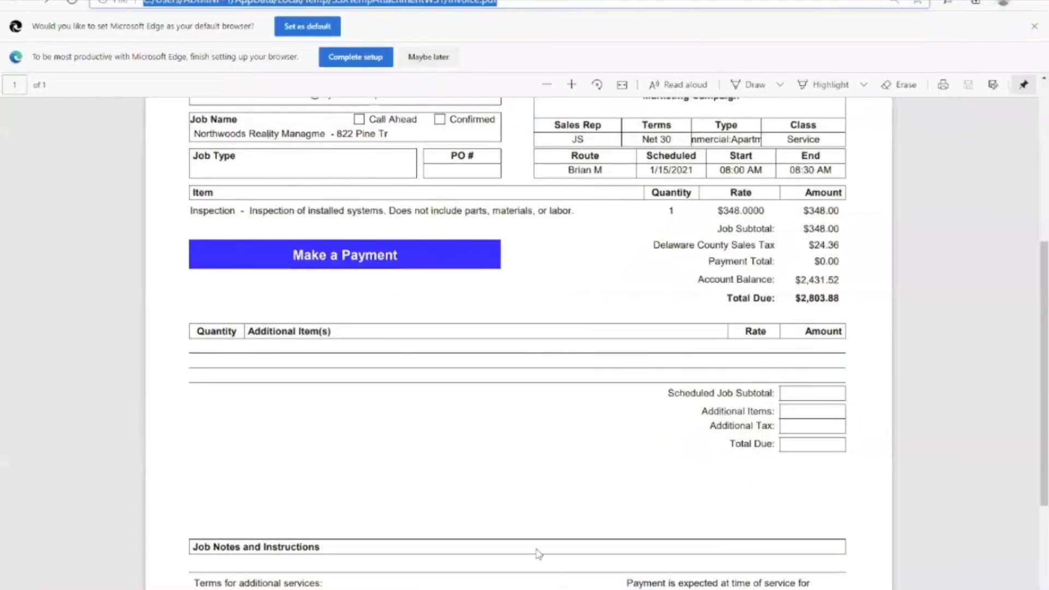
scroll(533, 504, "up", 1)
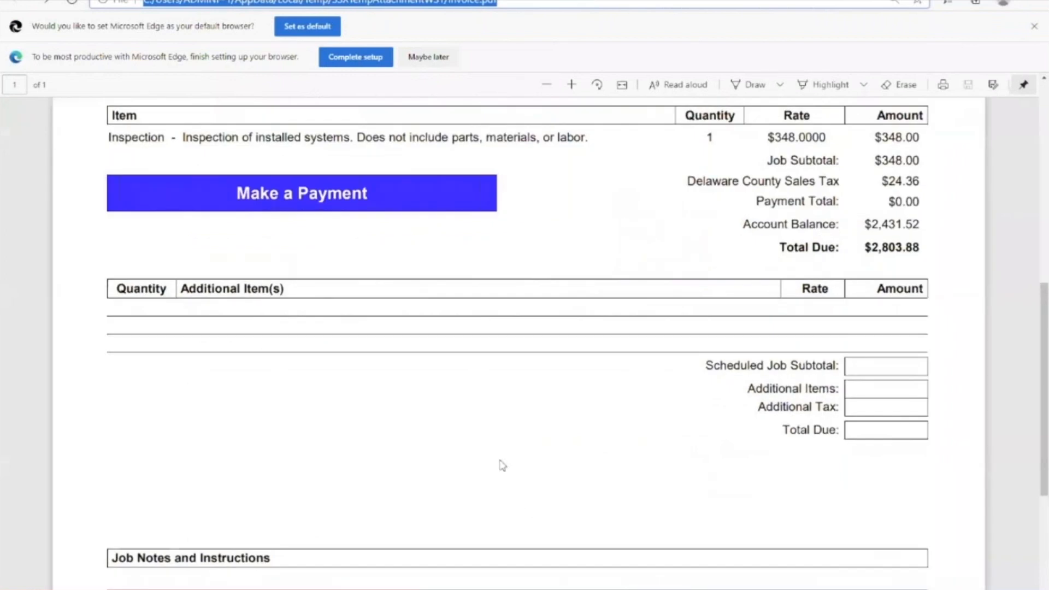
scroll(472, 455, "up", 4)
scroll(476, 385, "up", 1)
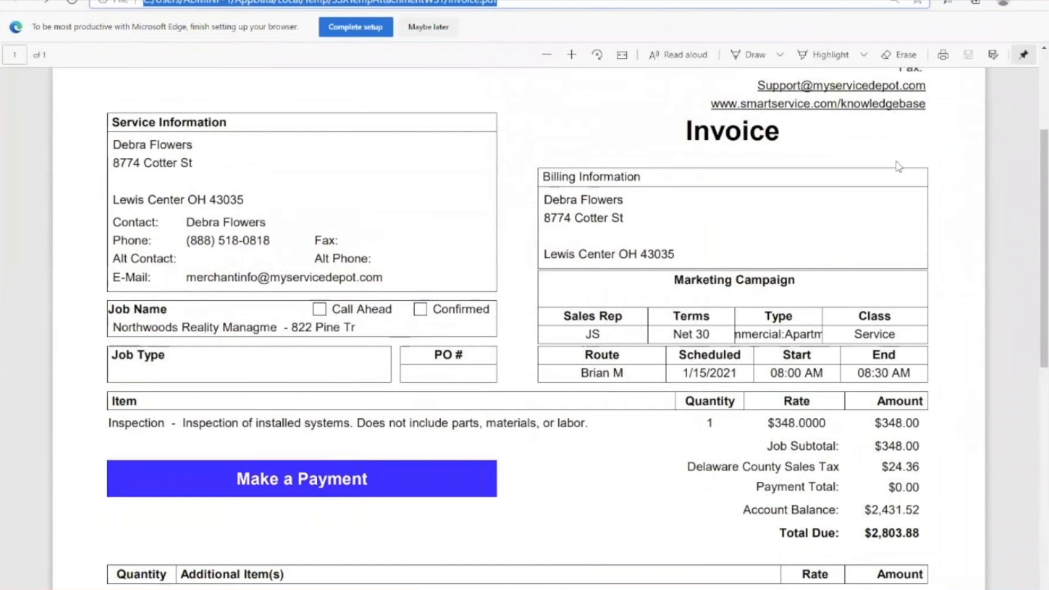
scroll(747, 435, "down", 2, "ctrl")
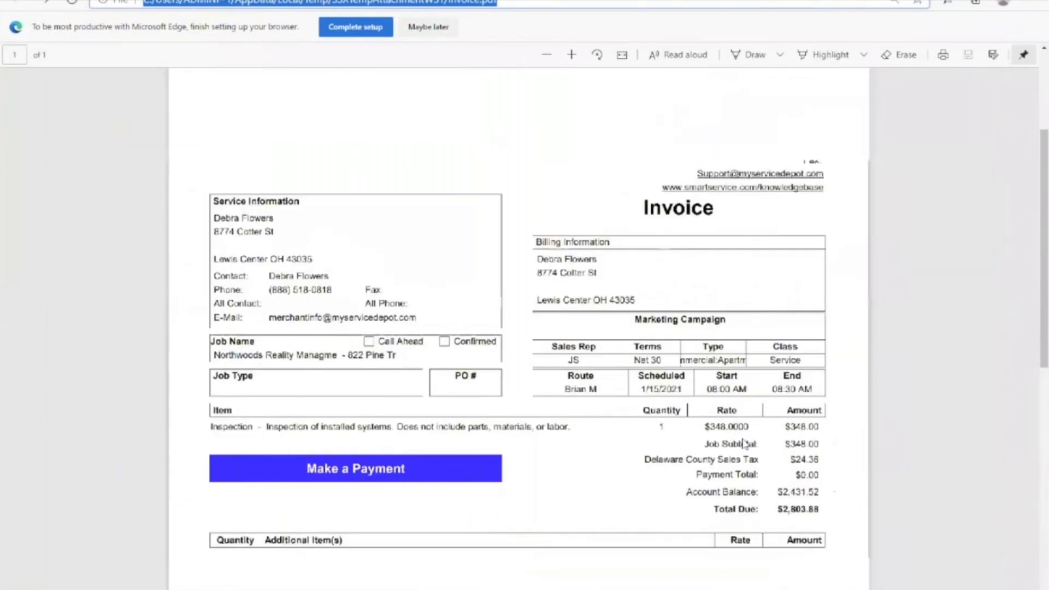
Step: Follow the Northwoods invoice's Make a Payment link, confirm the robot check and submit the credit card payment
left_click(363, 480)
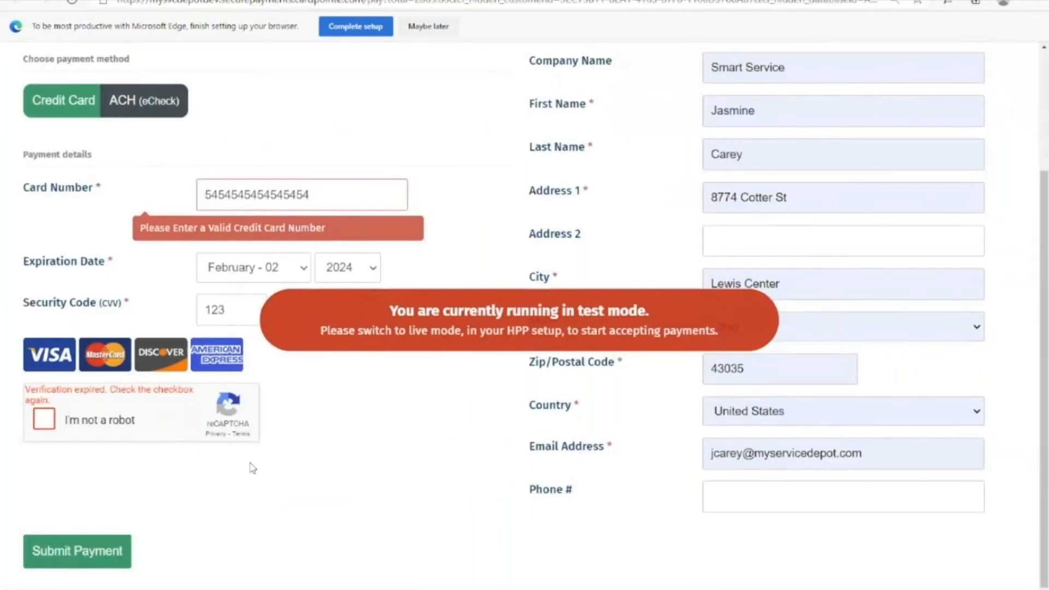
key("ctrl+plus")
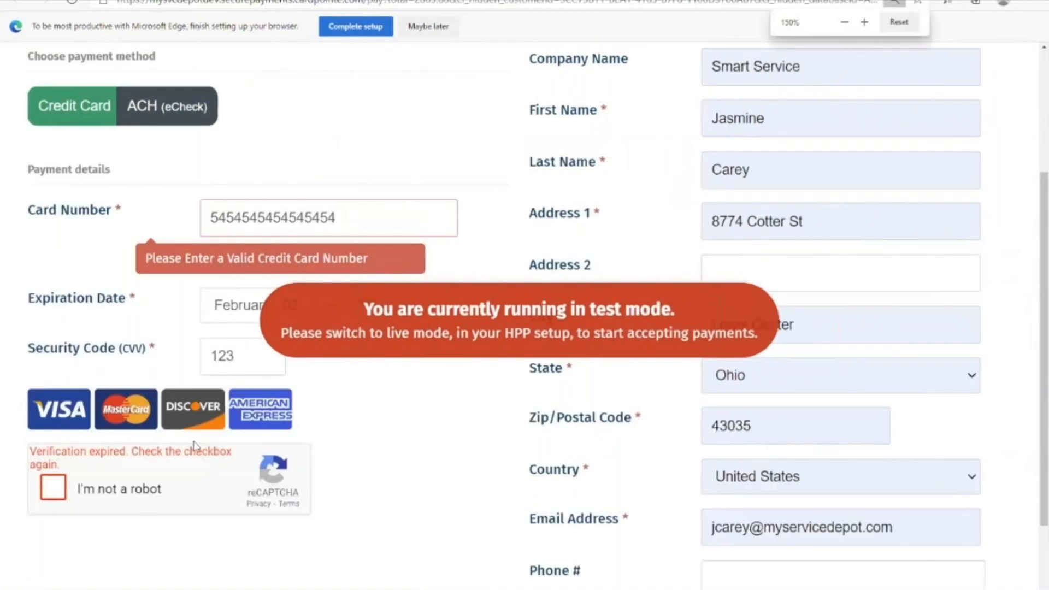
key("ctrl+minus")
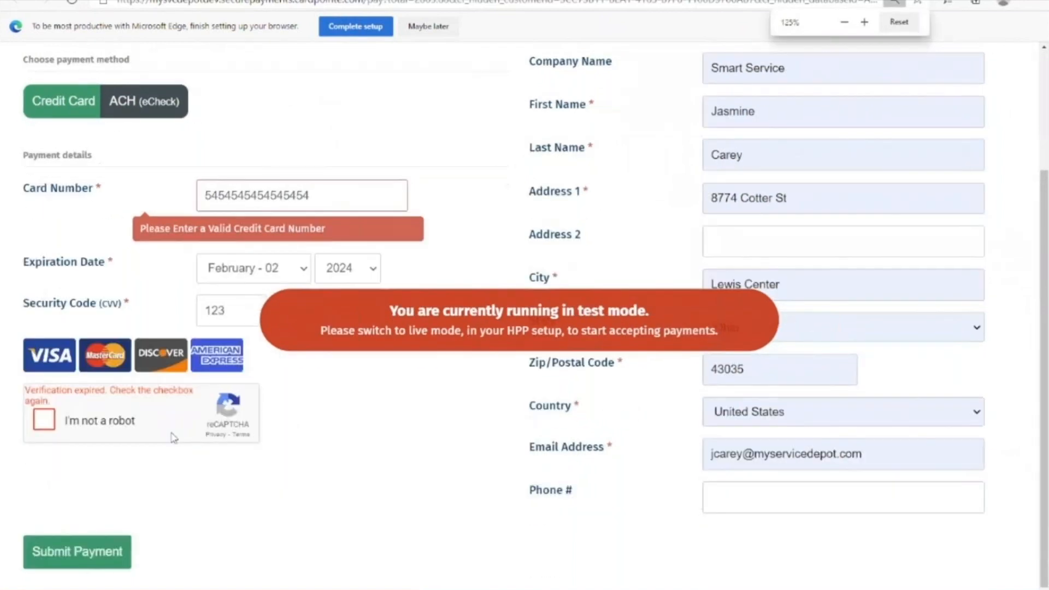
left_click(105, 429)
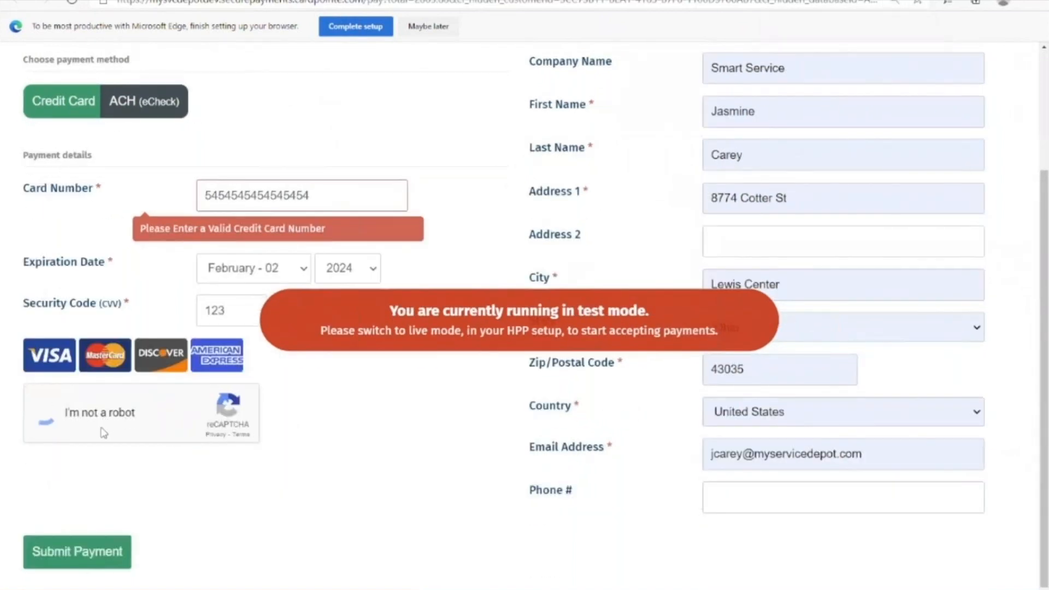
left_click(94, 553)
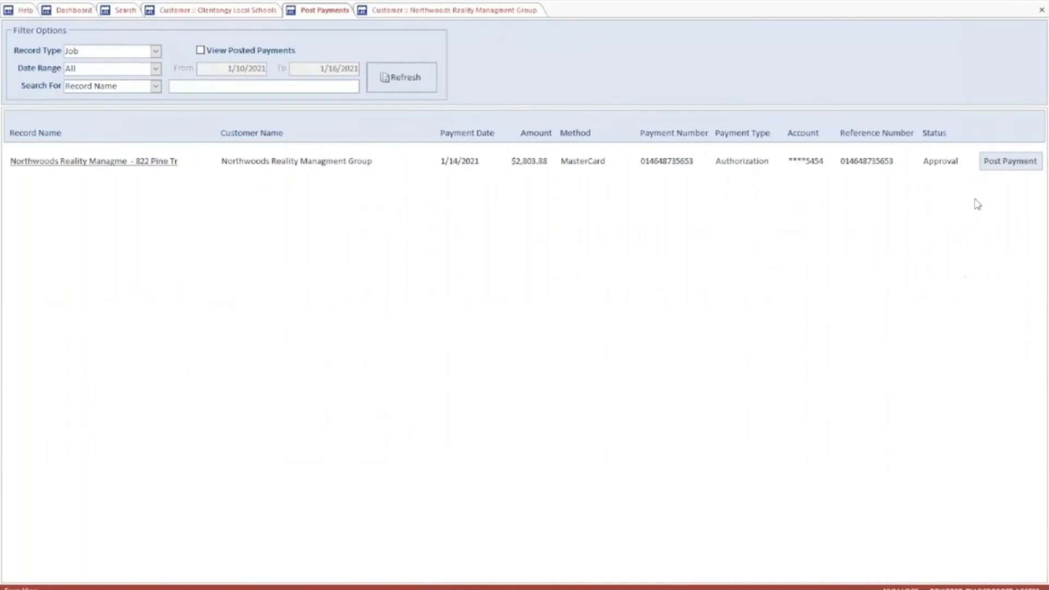
Step: Post the Northwoods payment from Smart Service, and open the posted payment from the customer's transactions in QuickBooks
left_click(1015, 160)
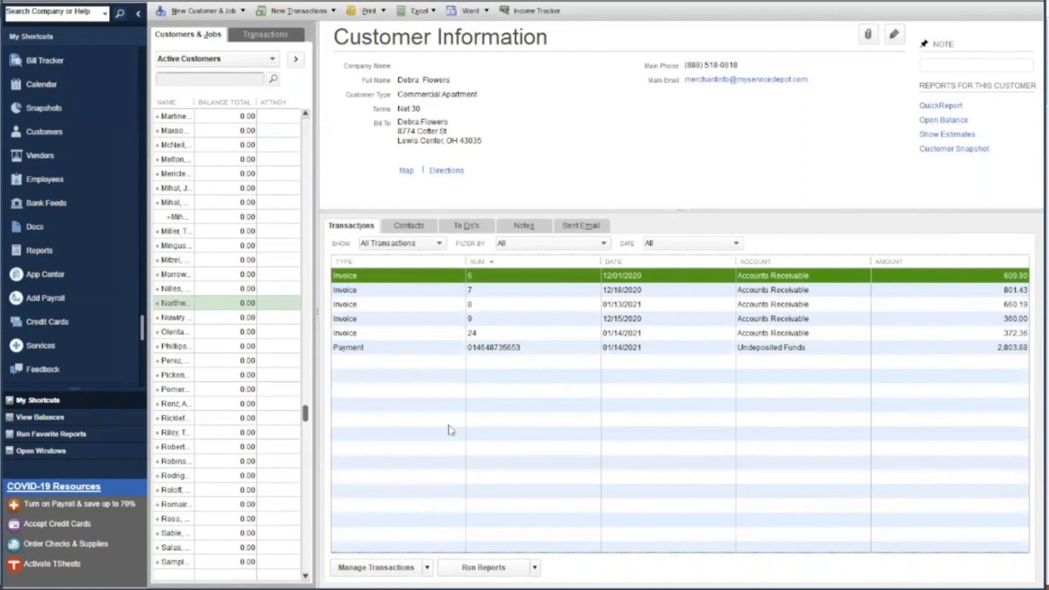
left_click(479, 350)
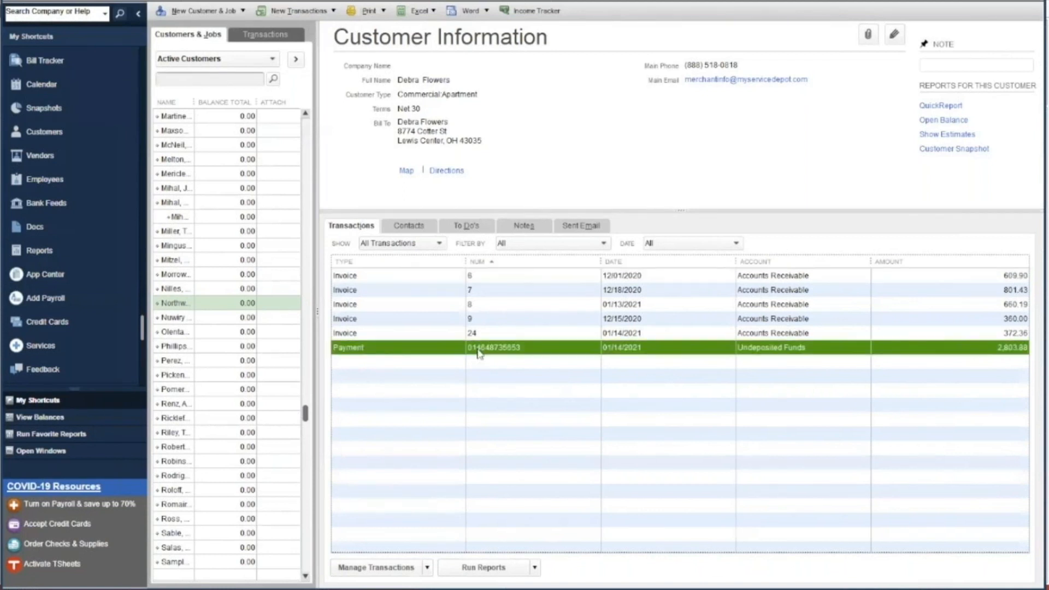
double_click(480, 350)
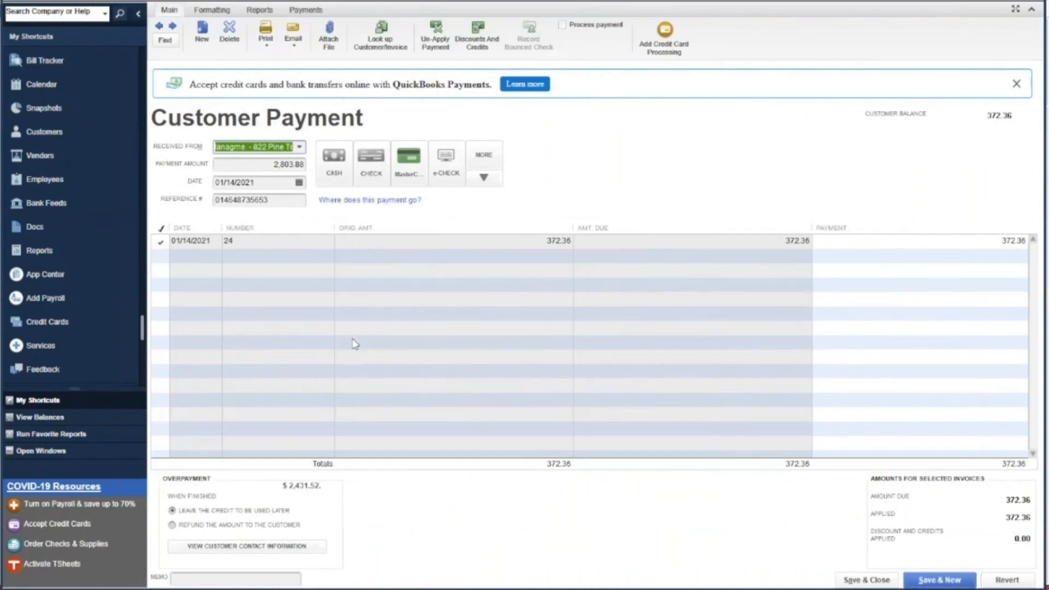
Step: Reassign the payment to the parent customer Northwoods Realty Managment Group, apply it to invoices 6, 9, 7 and 8, and save the change
scroll(355, 345, "up", 1)
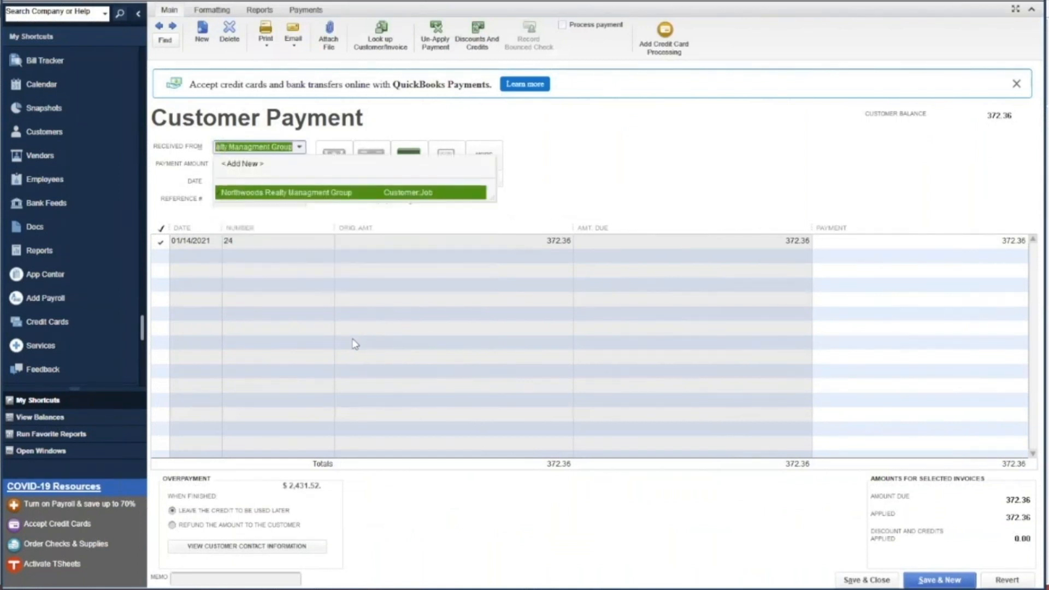
left_click(366, 193)
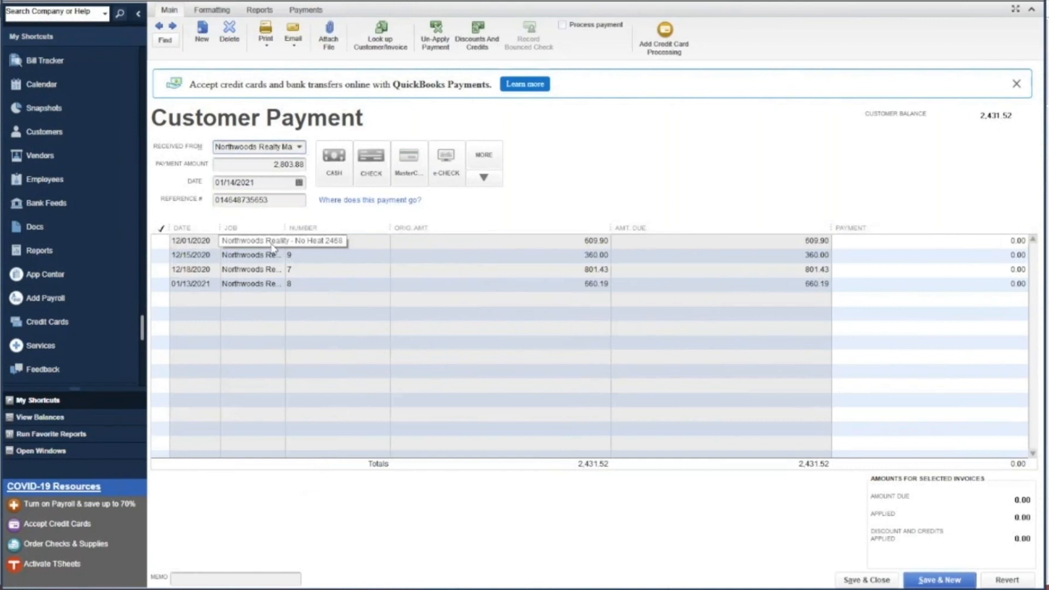
left_click(161, 240)
left_click(162, 255)
left_click(161, 270)
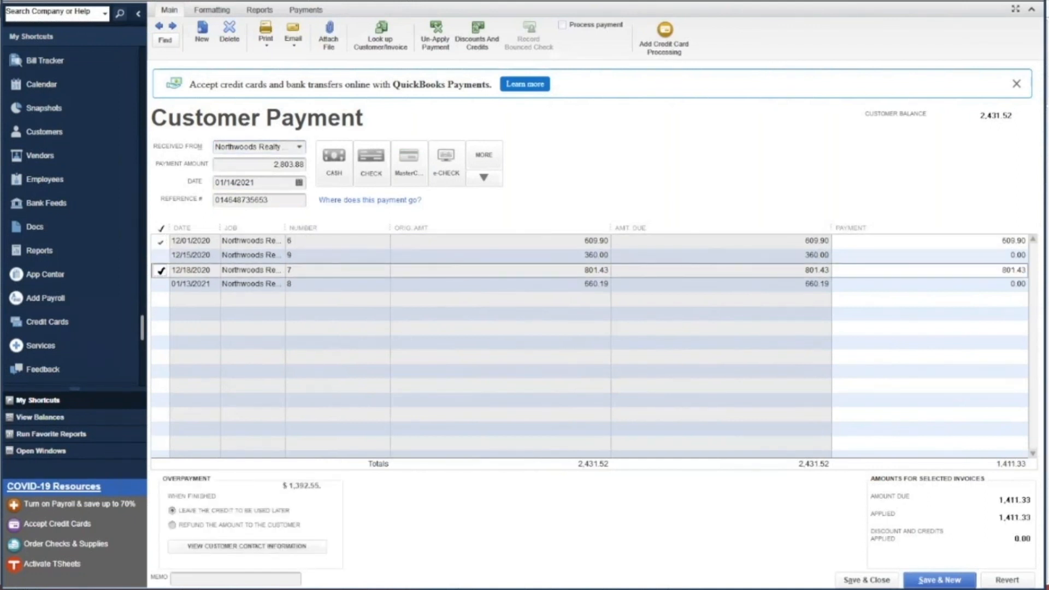
left_click(161, 284)
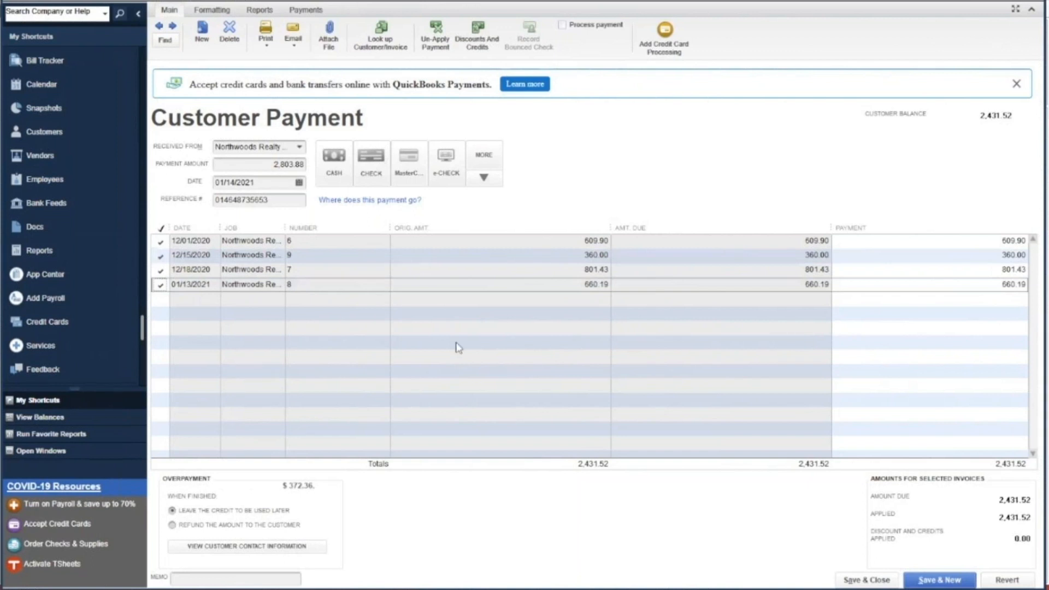
left_click(840, 579)
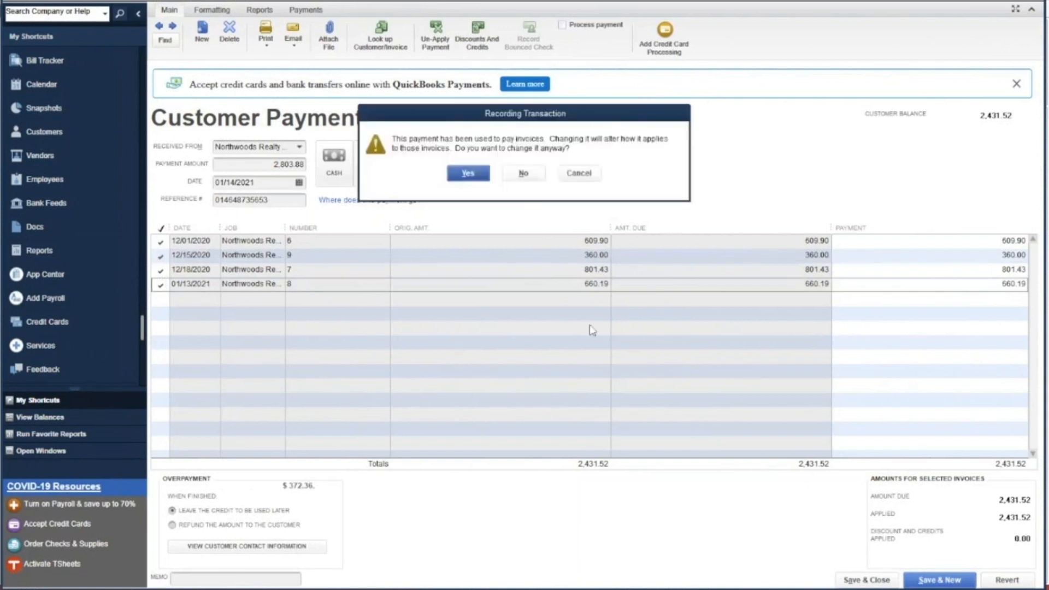
left_click(460, 174)
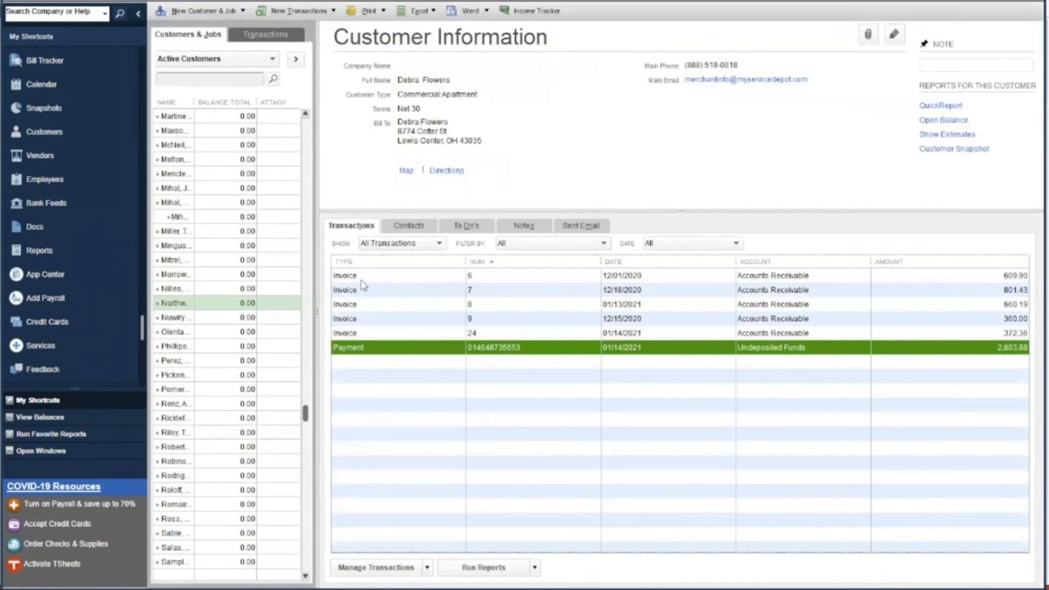
Step: Check the payment status of Northwoods invoices 6, 7 and 8 one after another, and close the invoice window
double_click(359, 277)
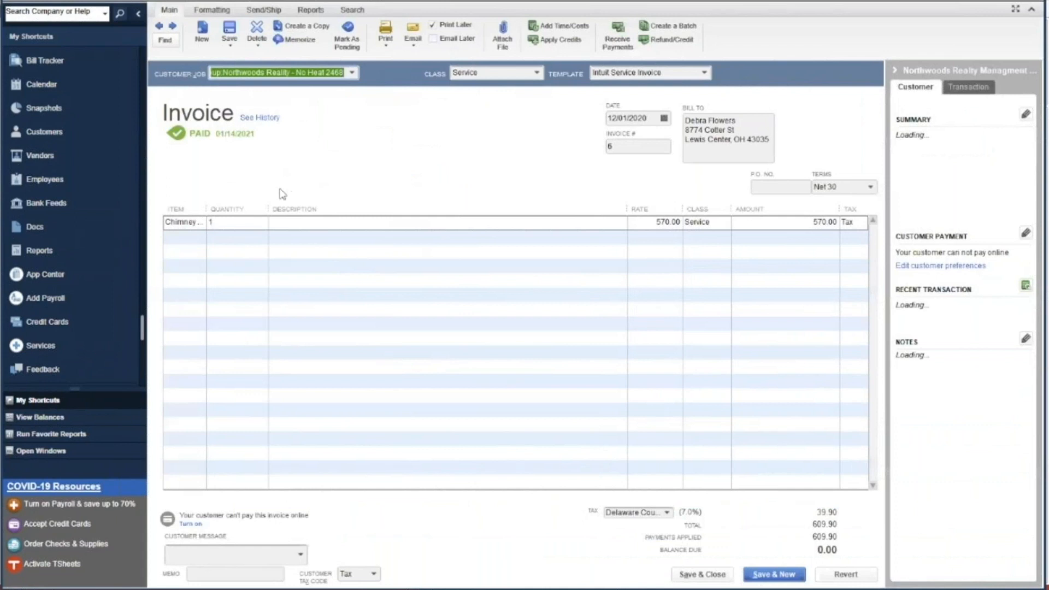
left_click(174, 29)
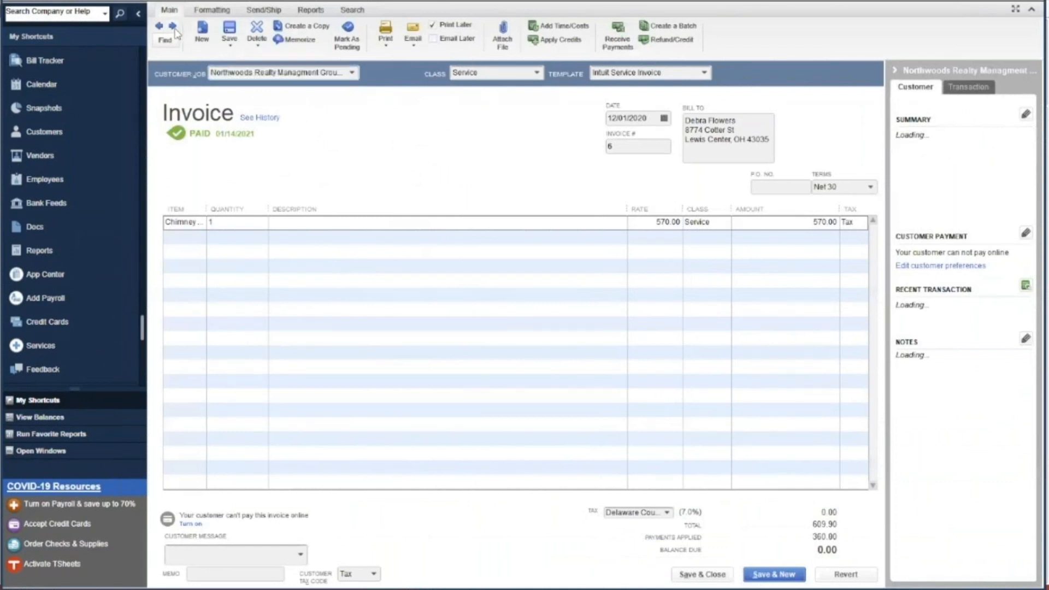
left_click(173, 28)
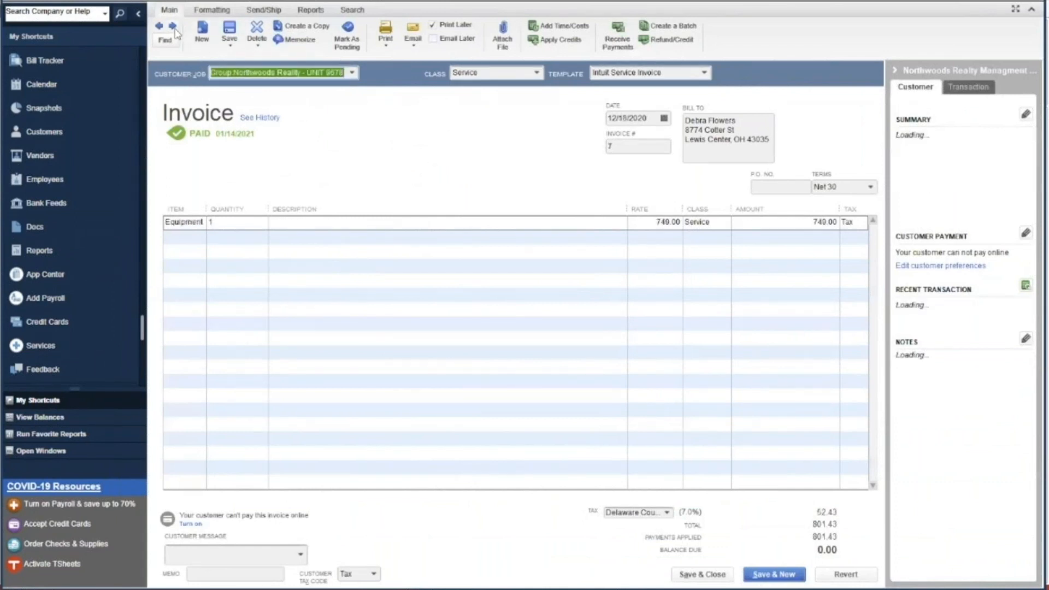
left_click(174, 28)
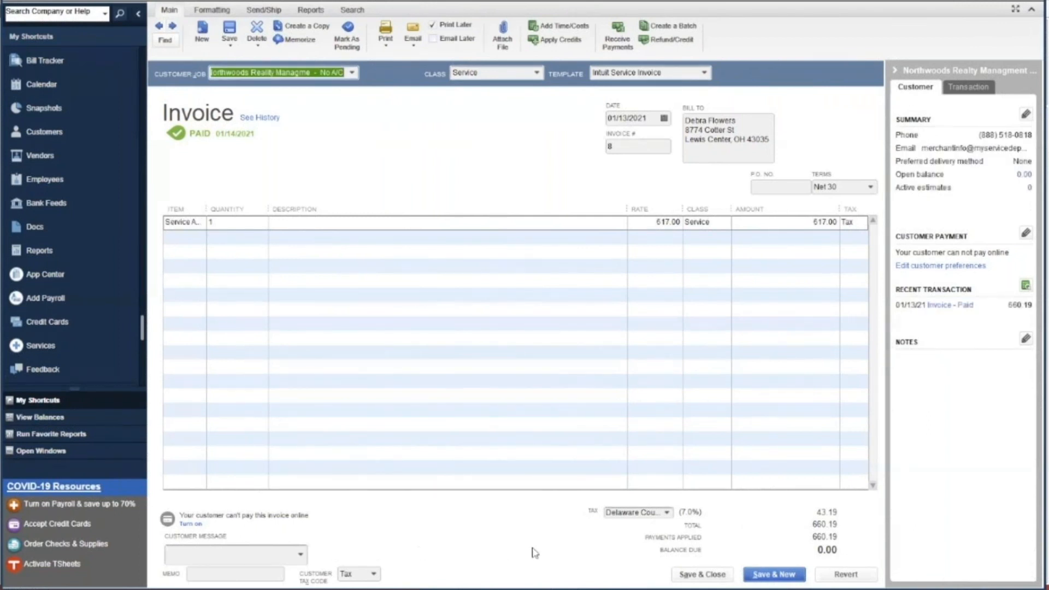
left_click(696, 575)
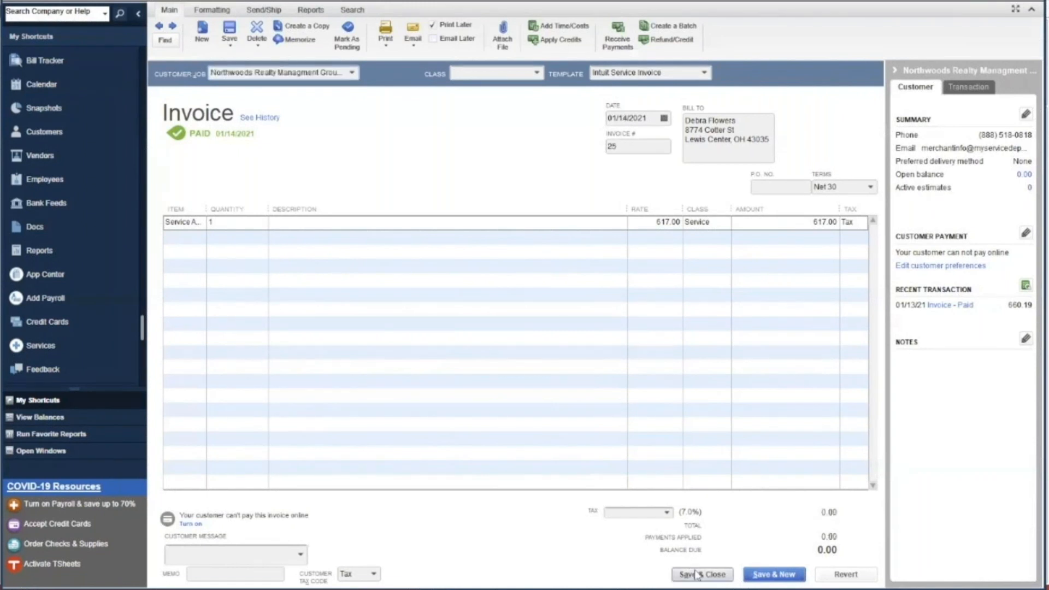
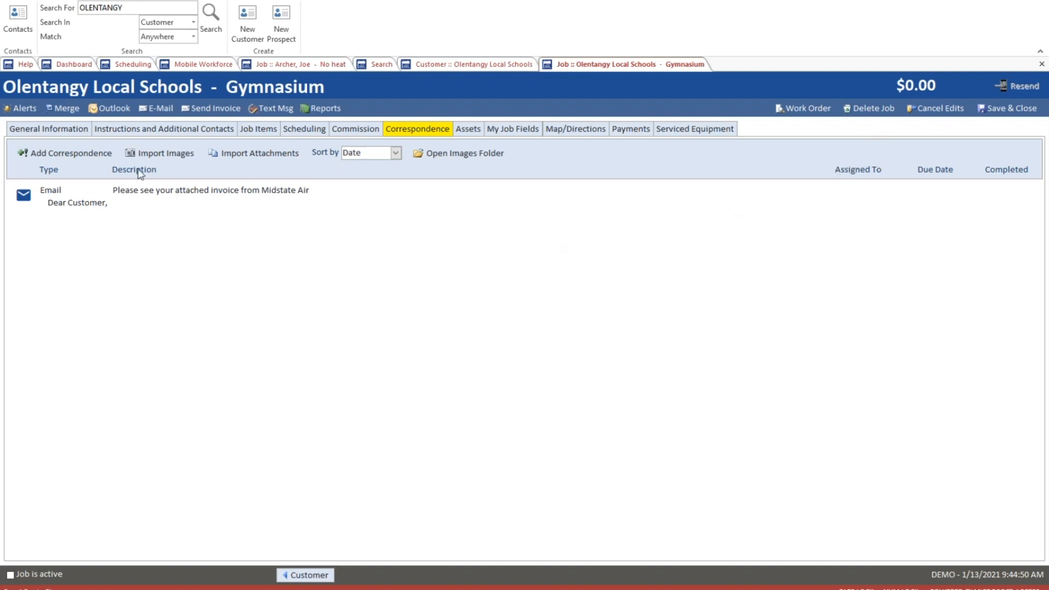
Step: Set the payment terms of the Olentangy Local Schools Gymnasium job to Net 30 in its general information
left_click(49, 131)
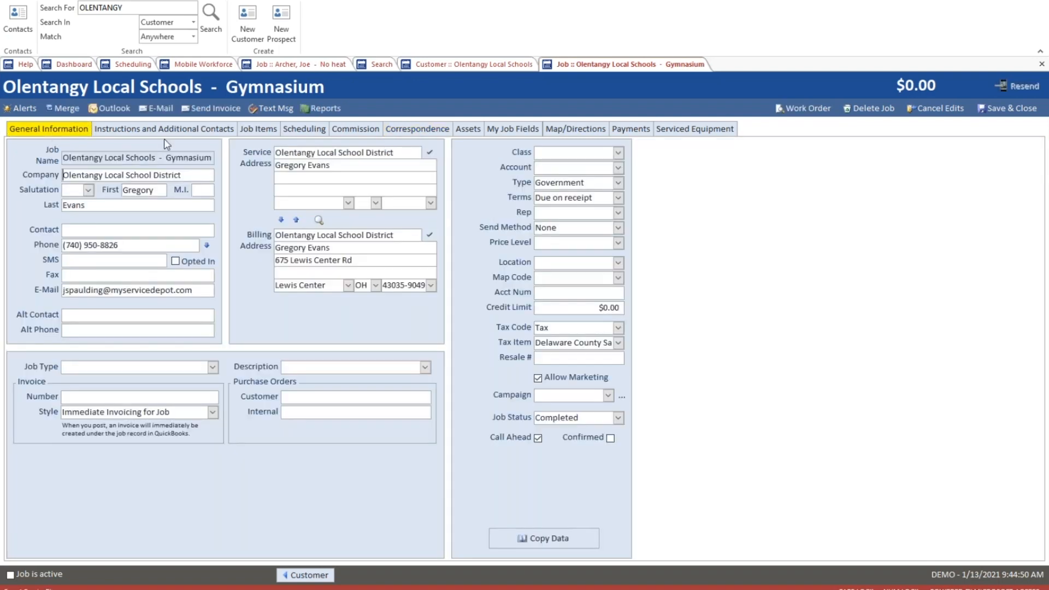
left_click(618, 198)
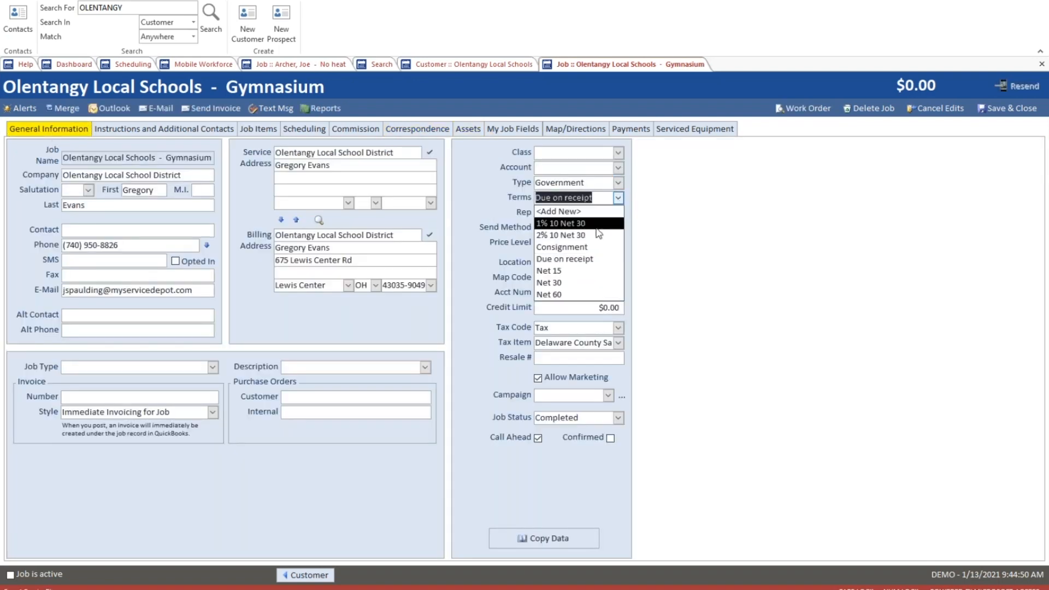
left_click(579, 283)
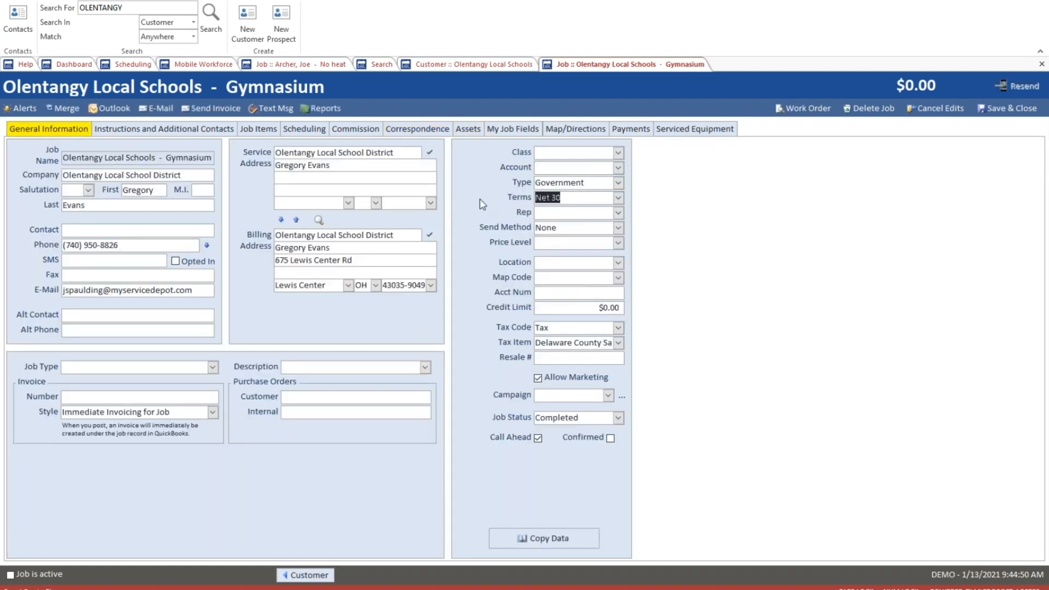
Step: Prepare an invoice e-mail for the Gymnasium job, and examine its attached Invoice.pdf
left_click(217, 112)
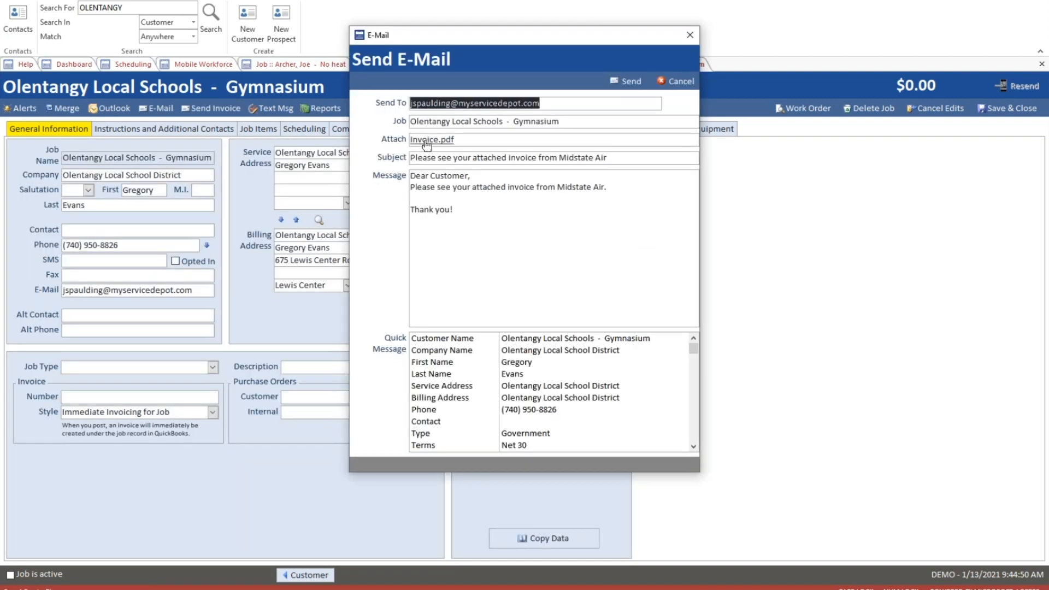
left_click(427, 141)
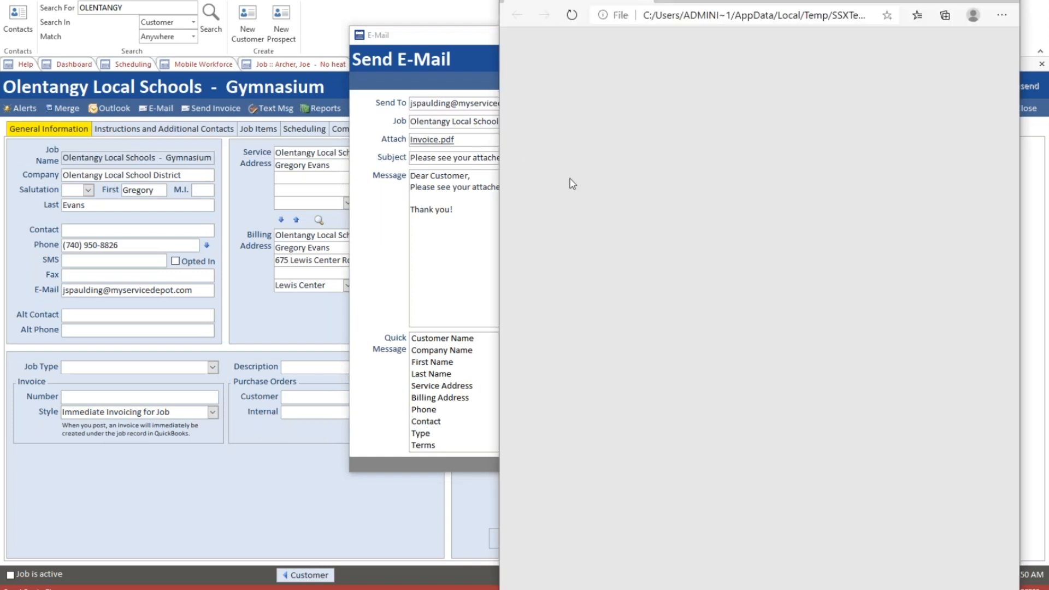
scroll(727, 304, "down", 2)
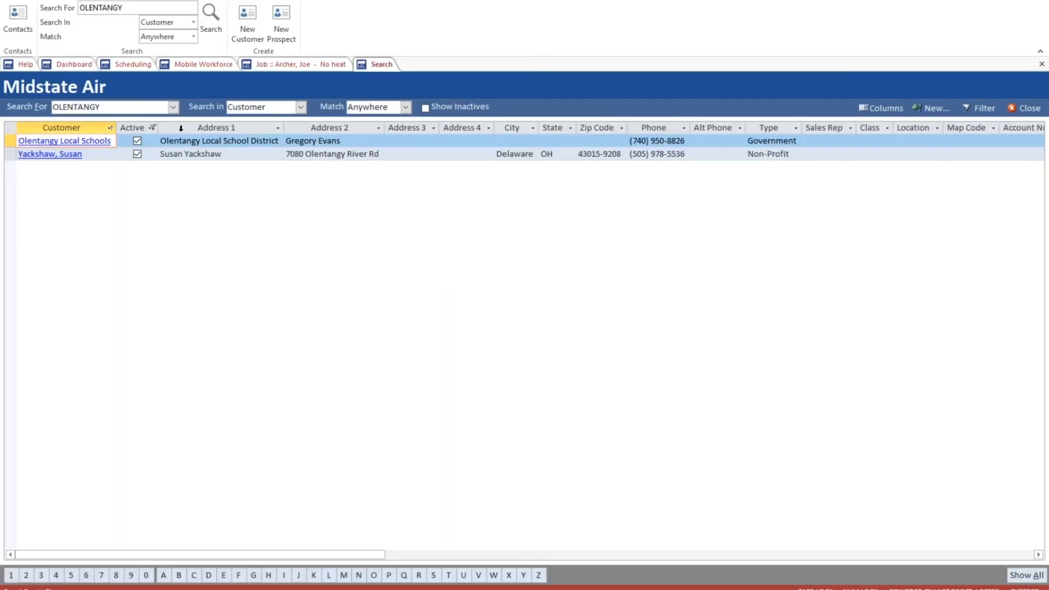
Step: Open the first Gymnasium job in the Olentangy Local Schools customer's history, e-mail its invoice from there, and close the history record
left_click(96, 142)
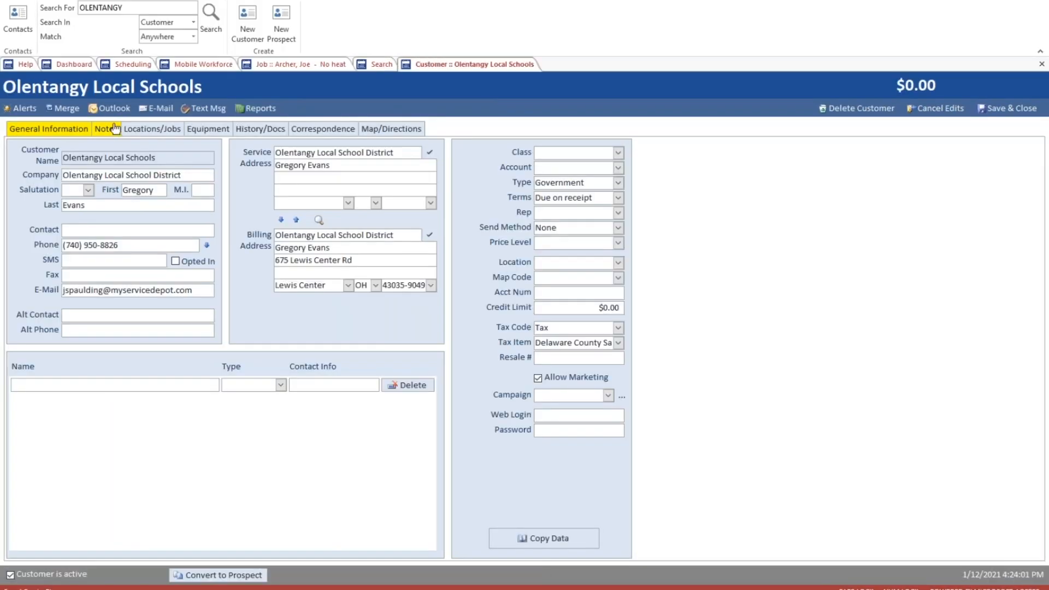
left_click(159, 132)
left_click(257, 129)
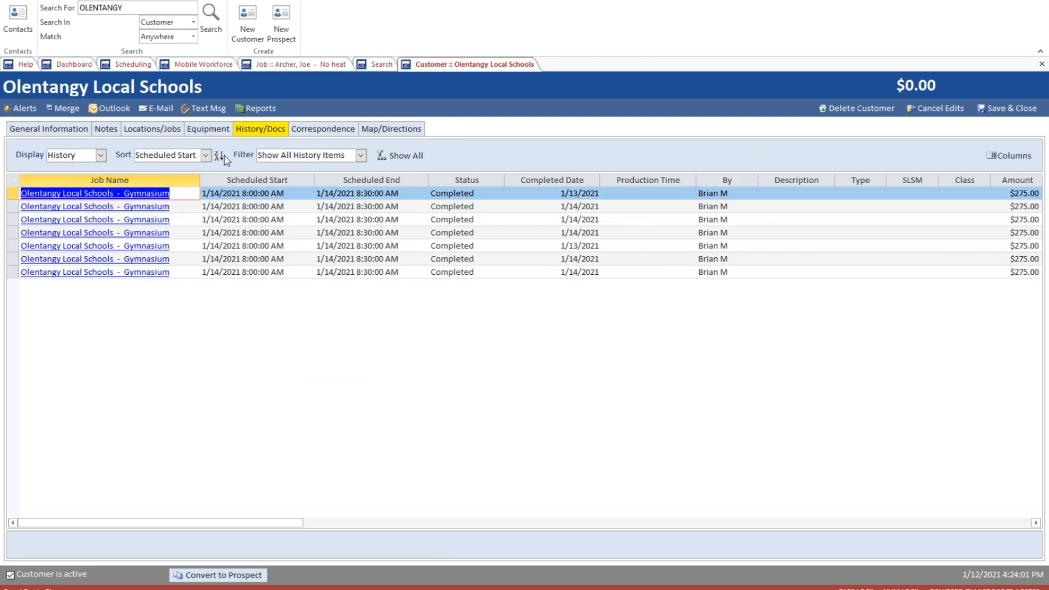
left_click(144, 193)
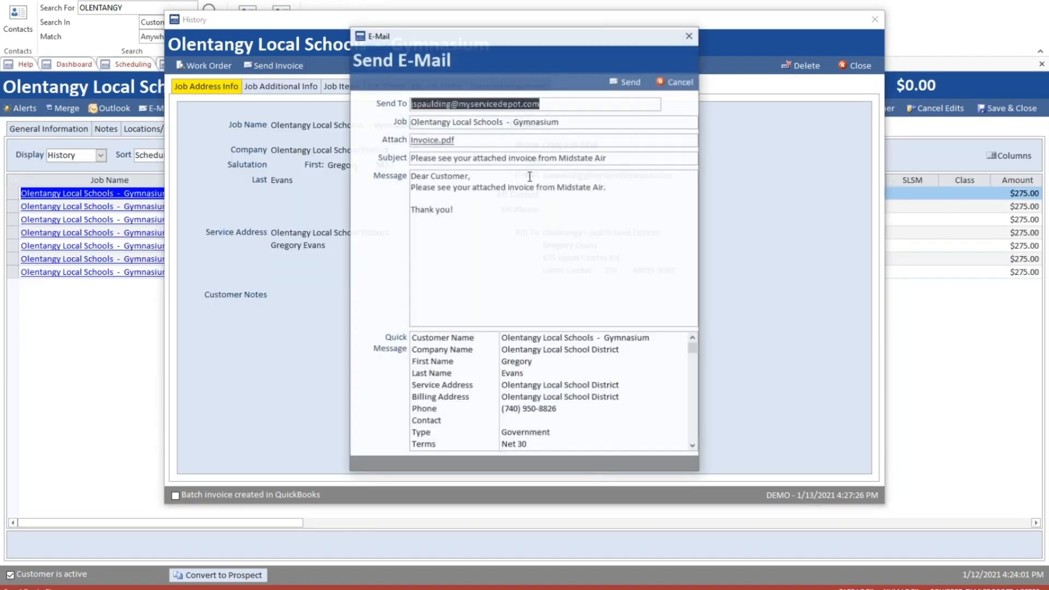
left_click(632, 82)
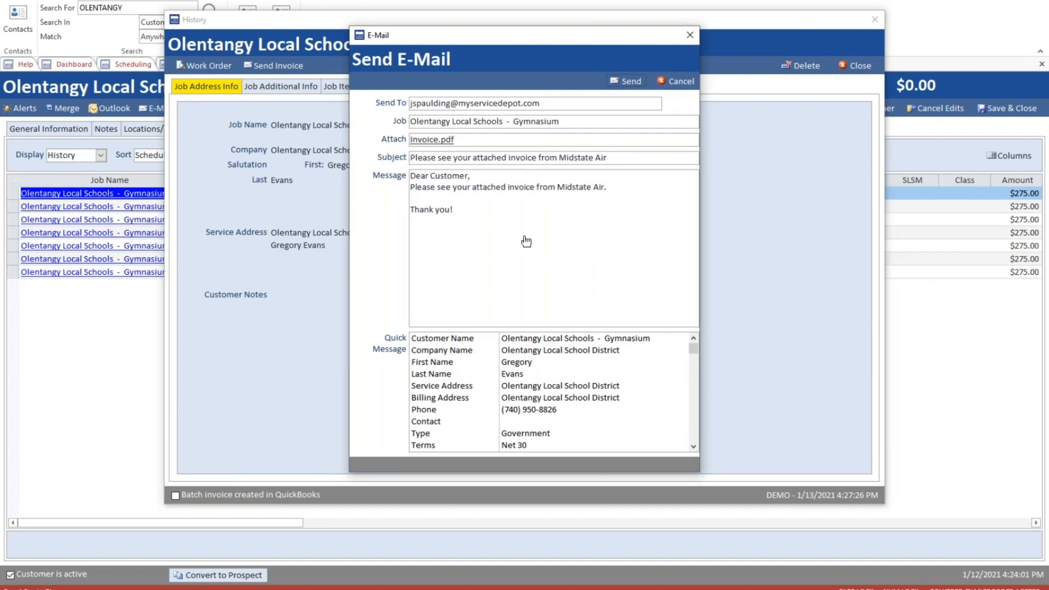
left_click(545, 327)
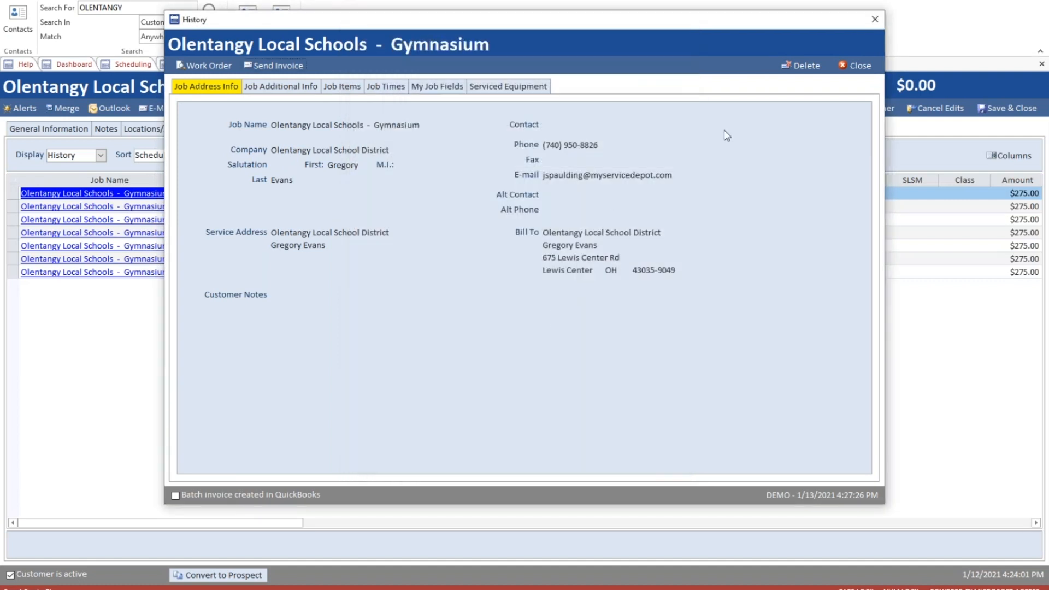
left_click(861, 66)
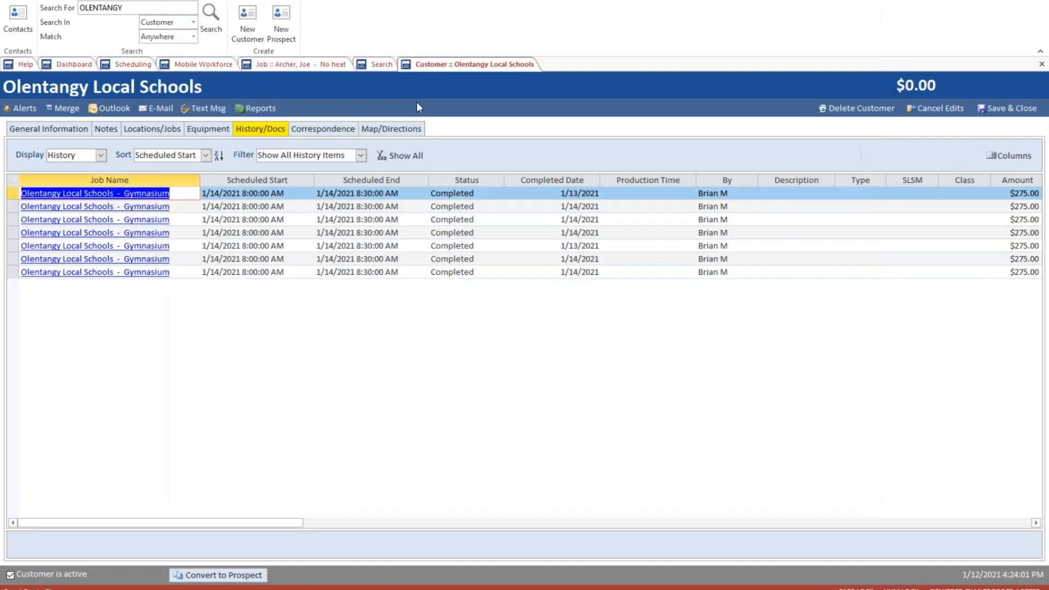
Step: Include inactive jobs in the Olentangy customer's list, reopen the Gymnasium job, and review its invoice e-mail without sending it
left_click(167, 131)
left_click(813, 154)
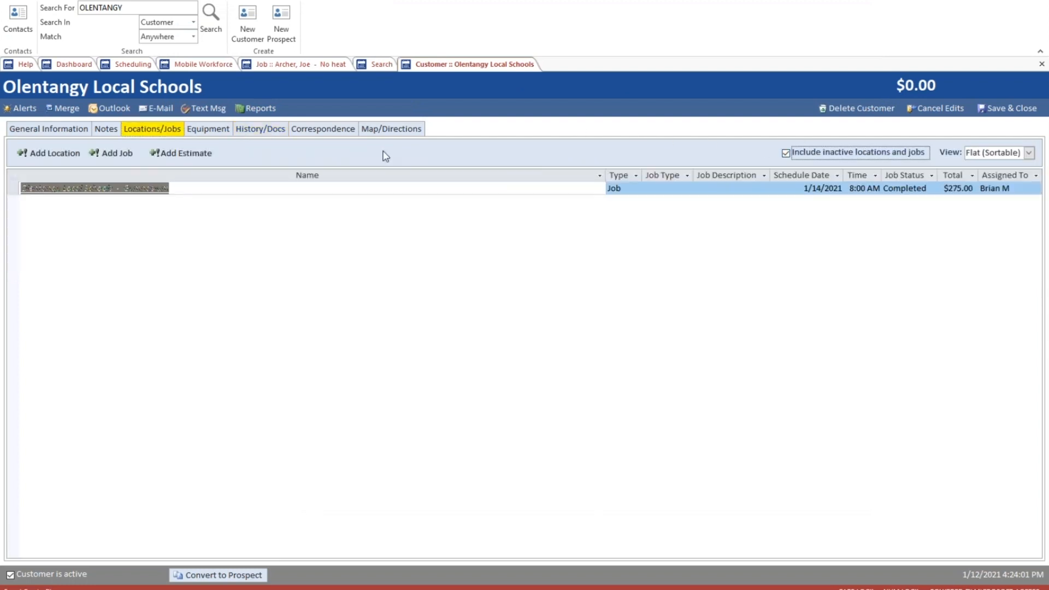
double_click(123, 188)
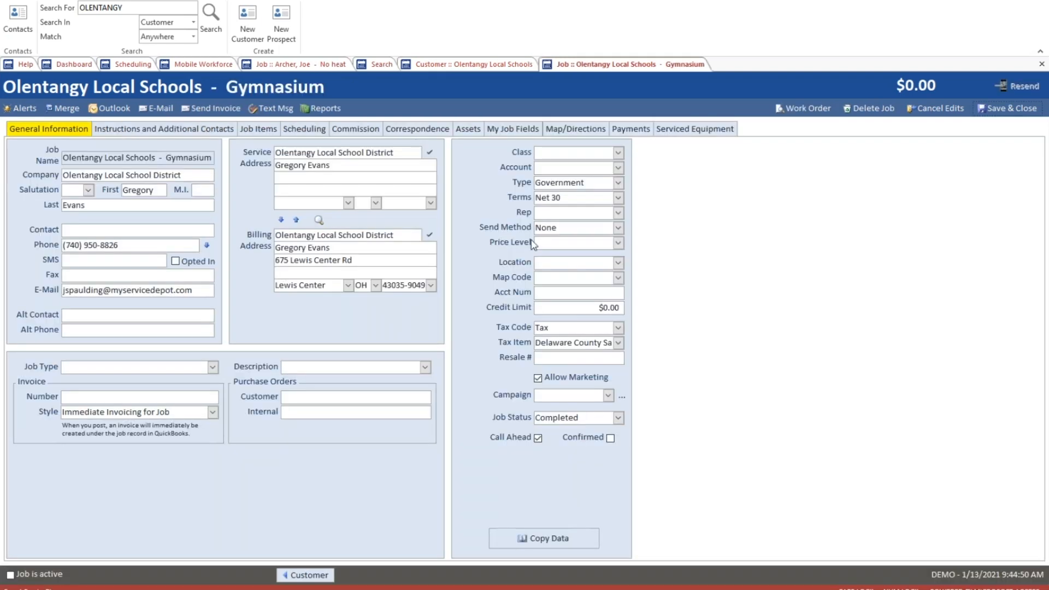
left_click(185, 109)
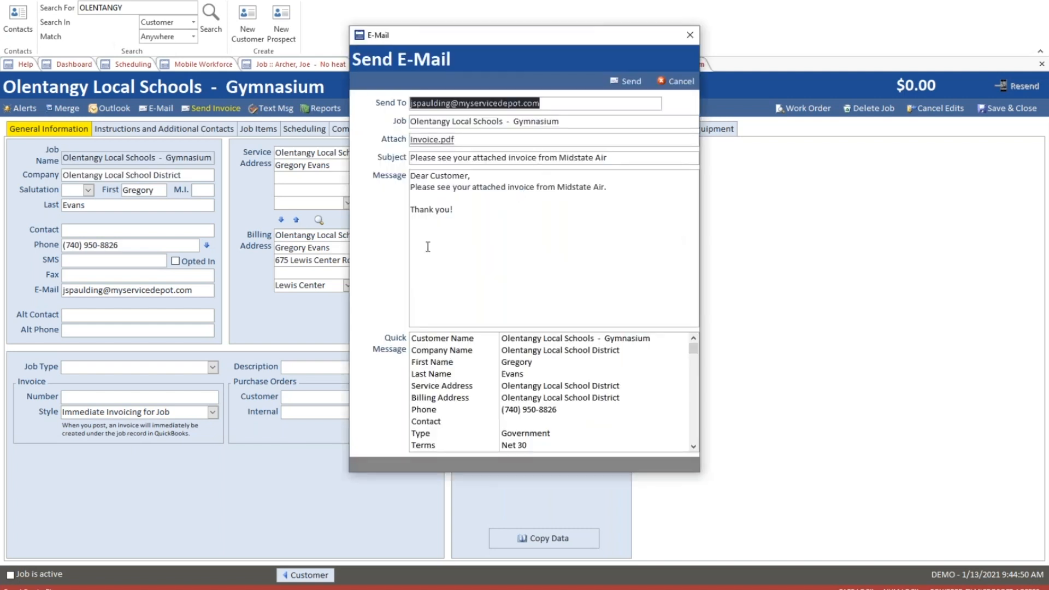
left_click(673, 87)
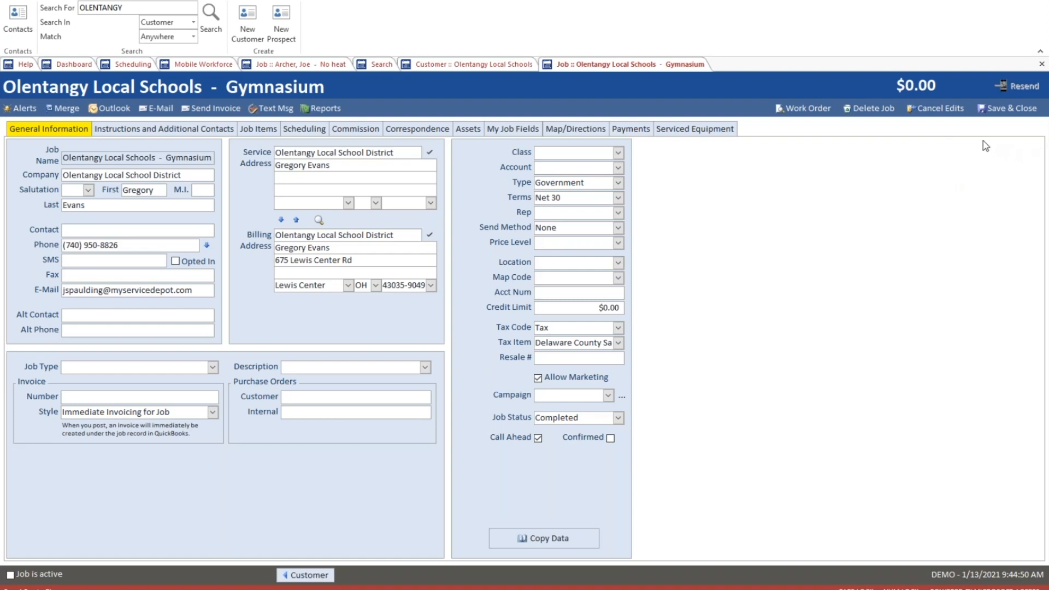
left_click(999, 110)
Step: Add a Deposit Cash line to the Gymnasium job's items, and delete that line again
left_click(258, 129)
left_click(175, 213)
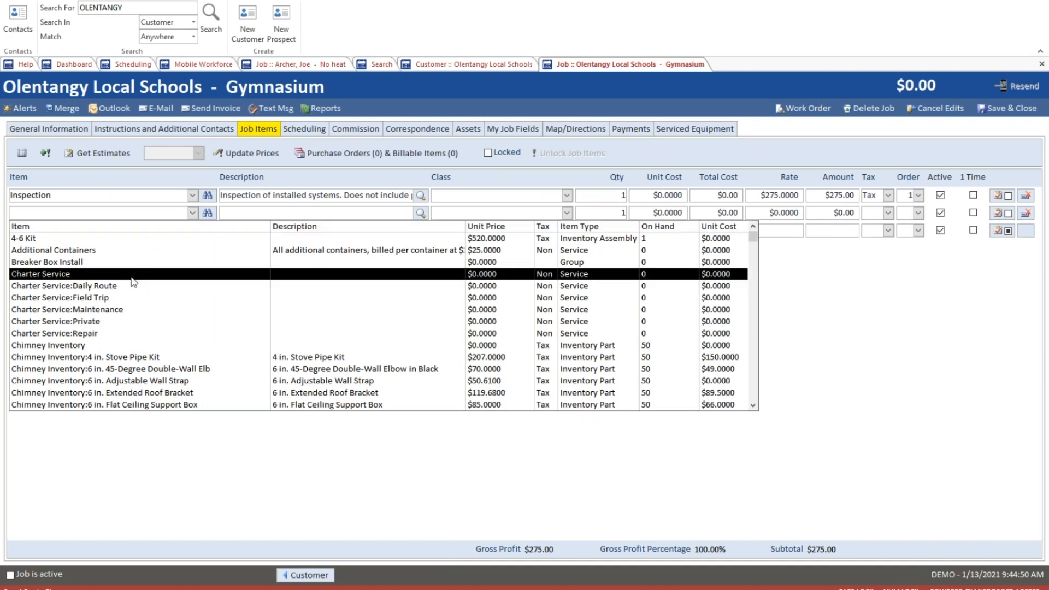
type("DE")
key("Tab")
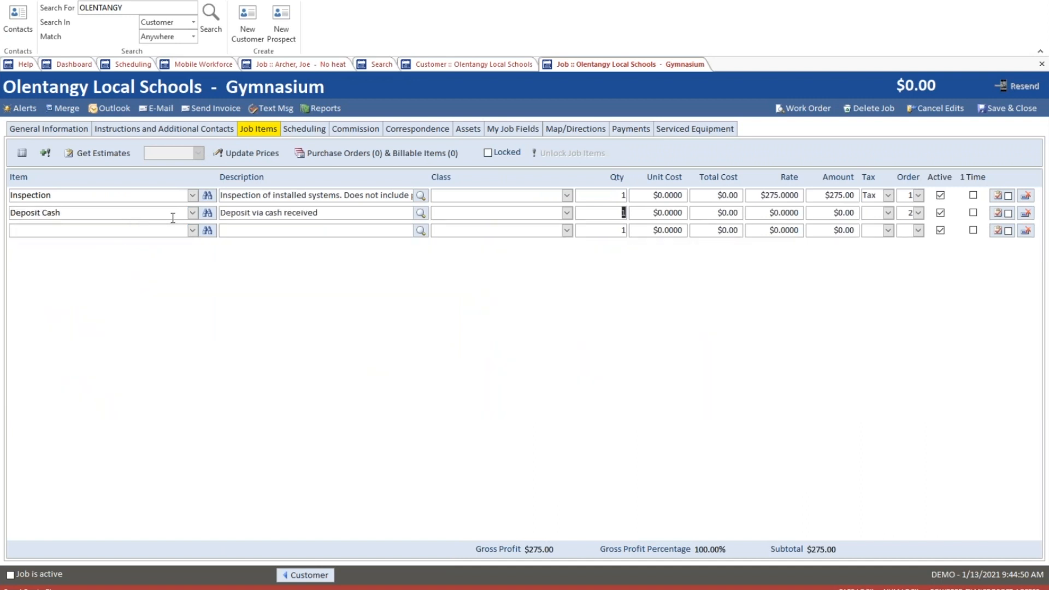
left_click(1026, 213)
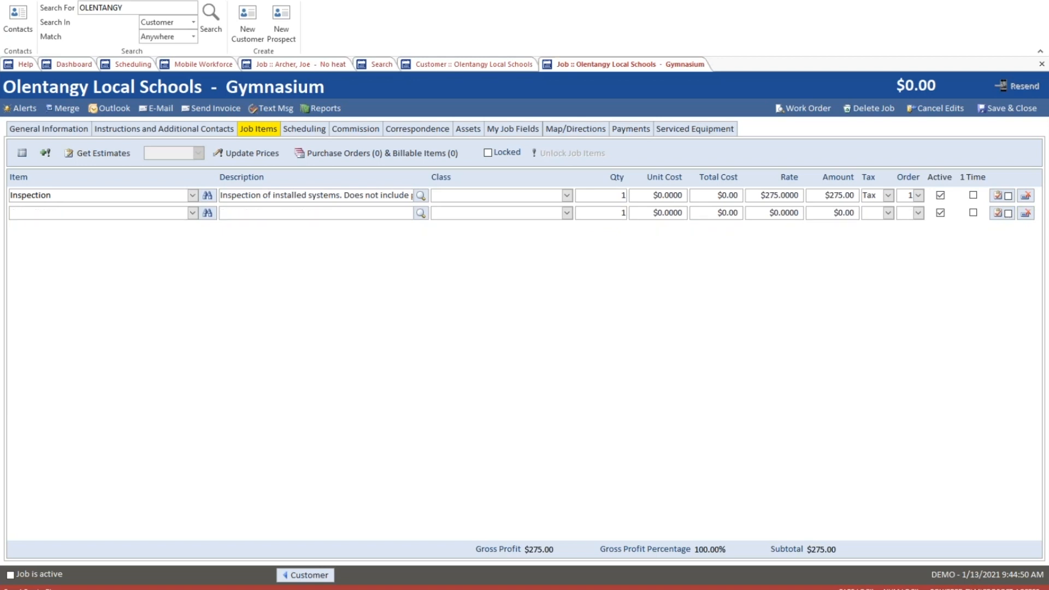